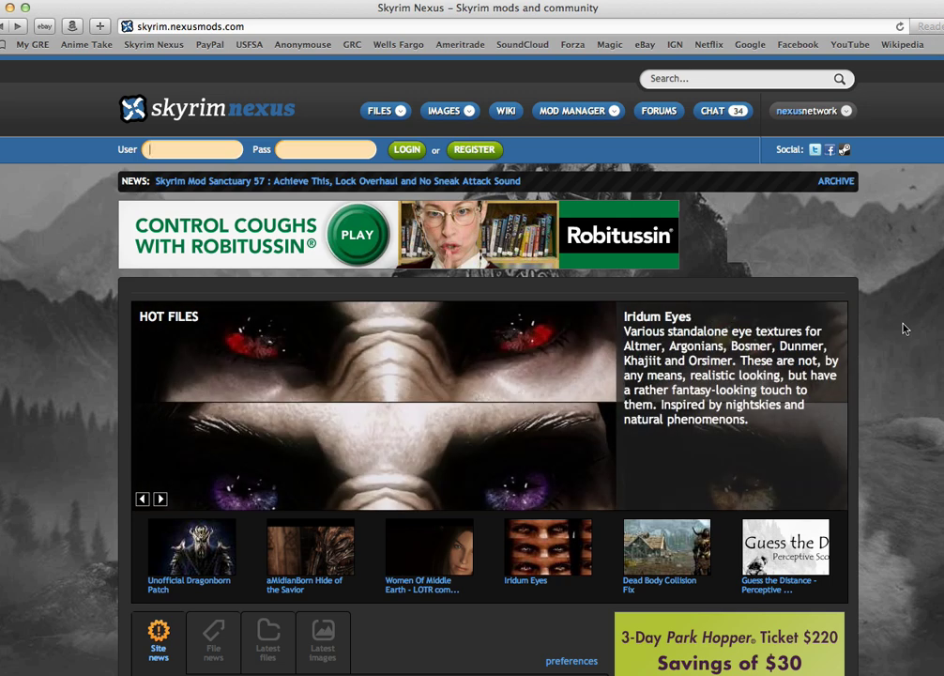
# - Open the Women Of Middle Earth mod page on Skyrim Nexus
pyautogui.scroll(-3, 903, 327)
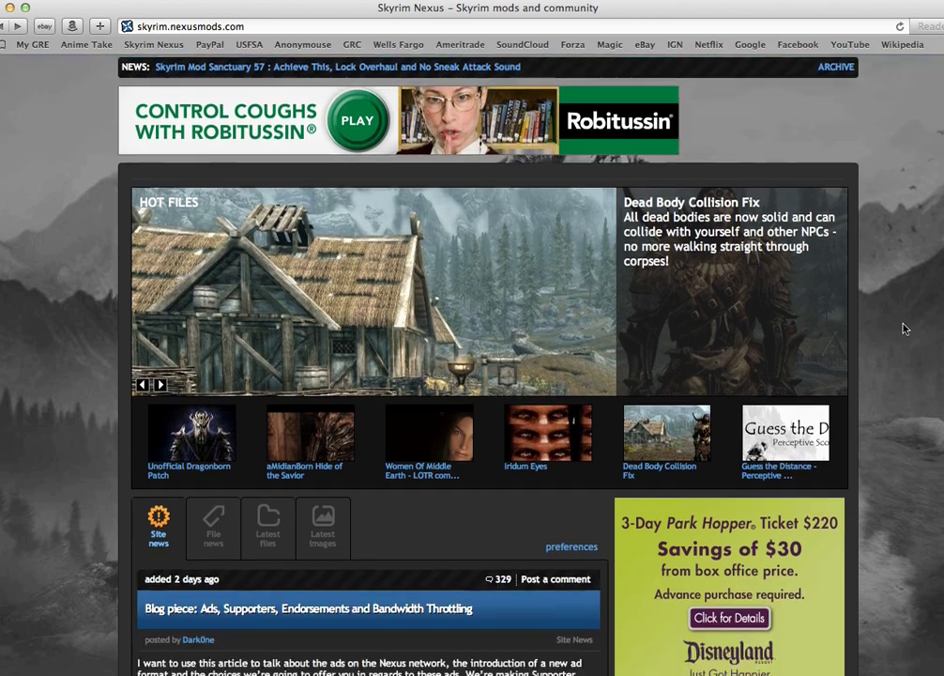
pyautogui.scroll(-3, 903, 327)
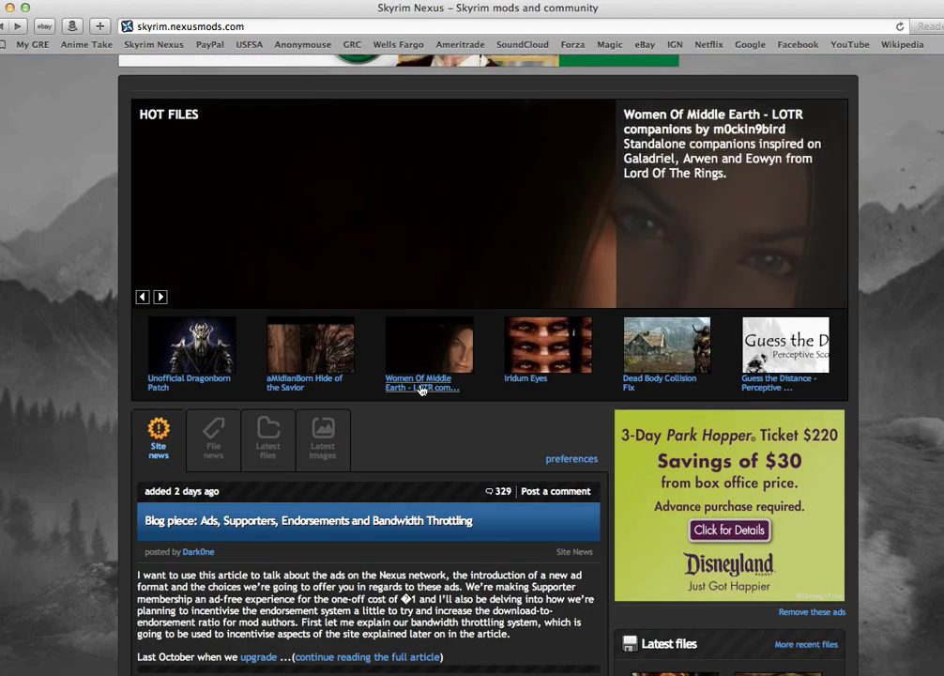
pyautogui.click(421, 390)
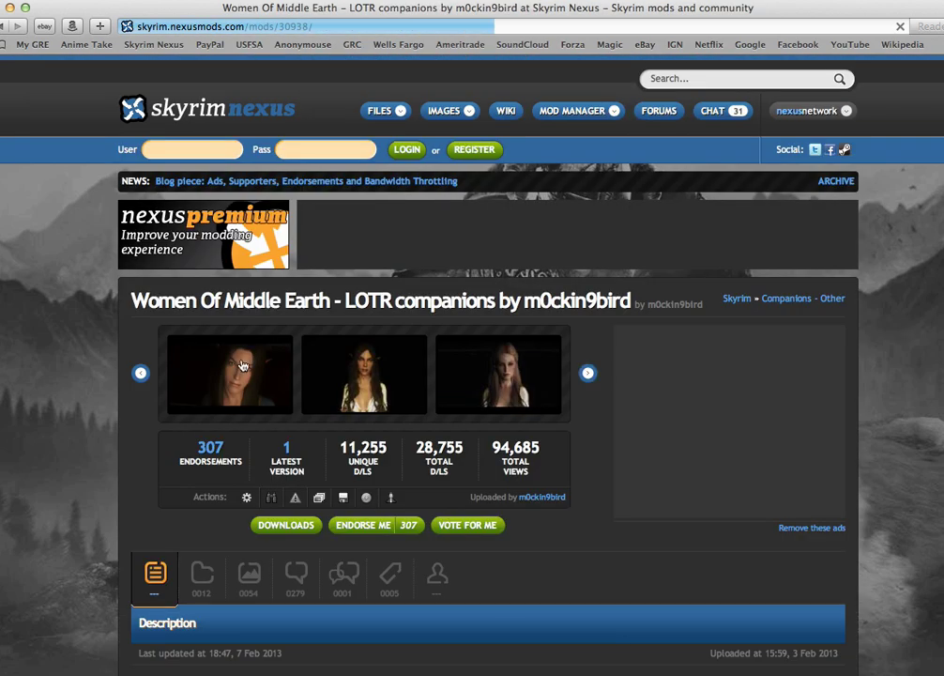
# - Show the mod's Files tab and scroll to the MAIN FILES list
pyautogui.scroll(-5, 94, 309)
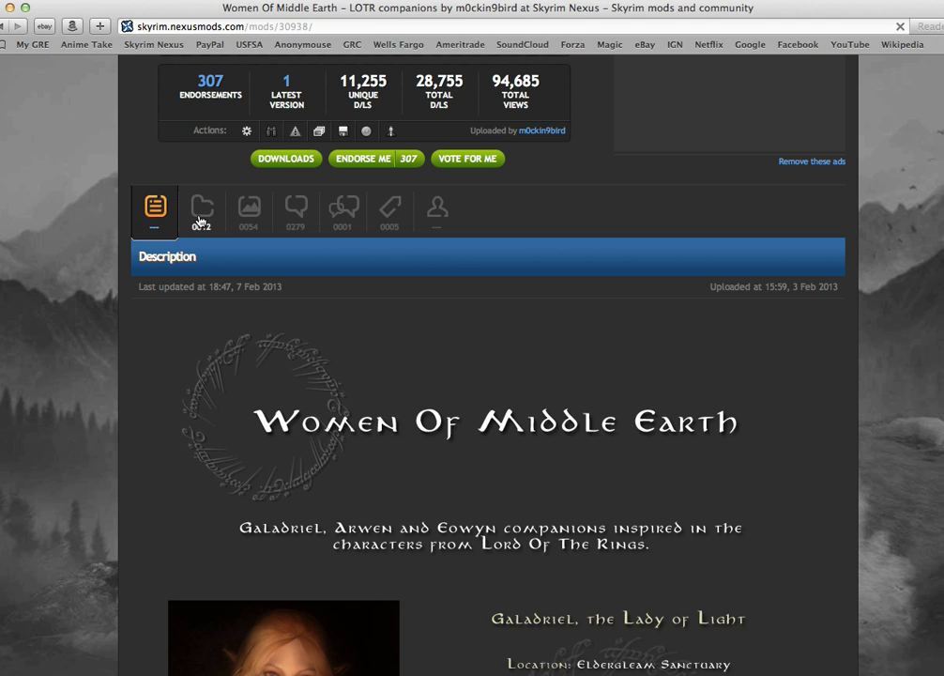
pyautogui.click(200, 219)
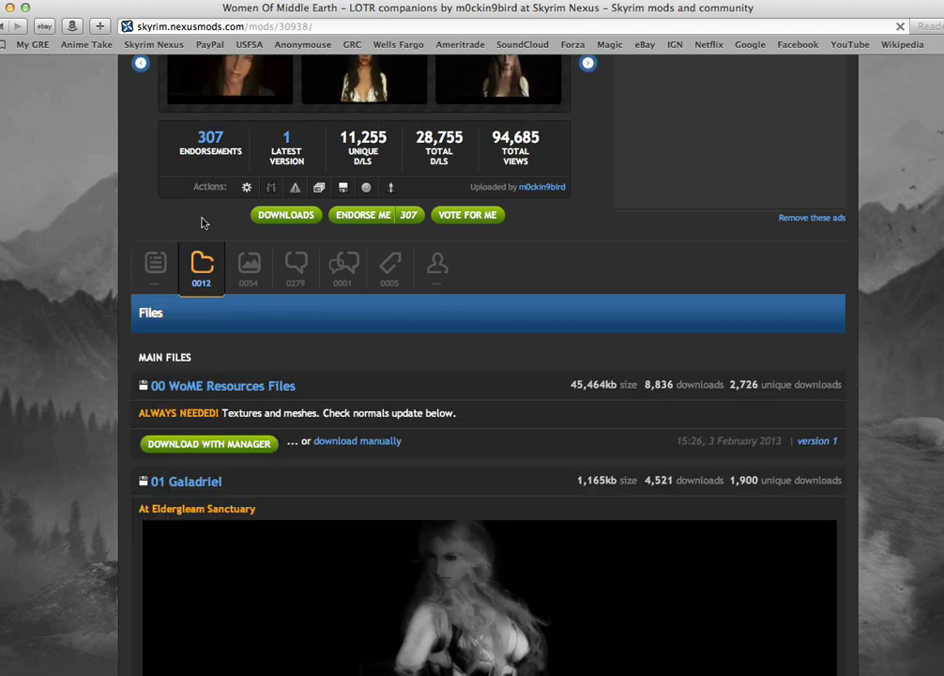
pyautogui.scroll(5, 59, 338)
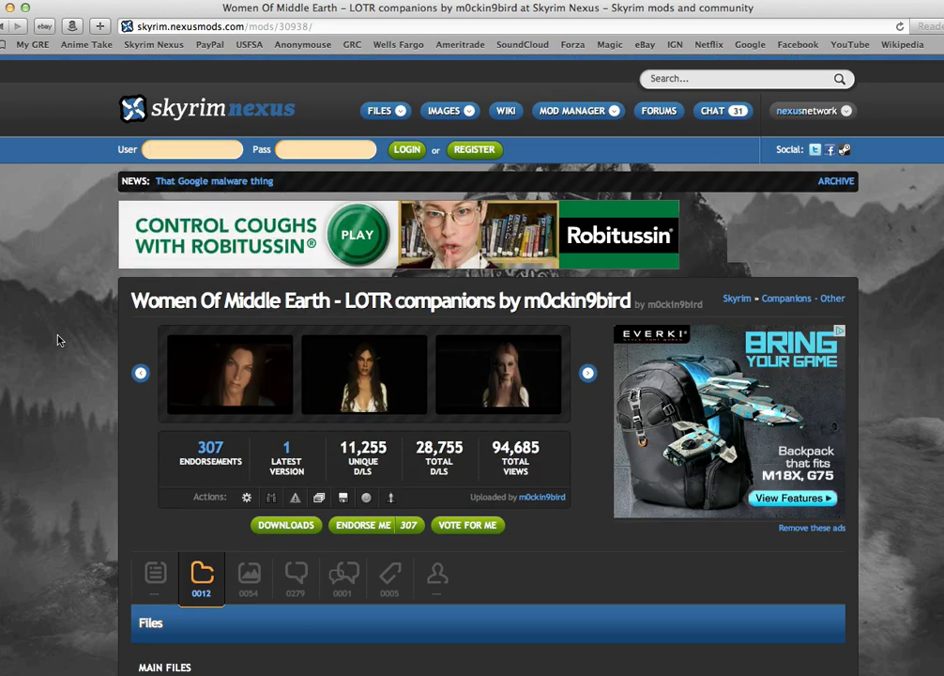
pyautogui.scroll(-6, 58, 340)
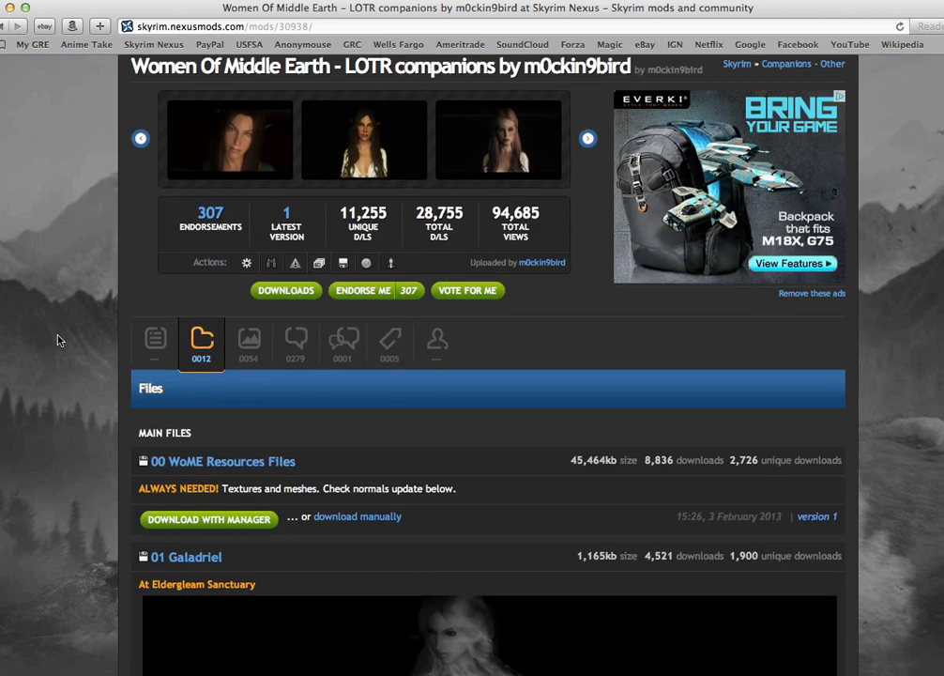
pyautogui.scroll(-3, 59, 340)
pyautogui.scroll(1, 58, 340)
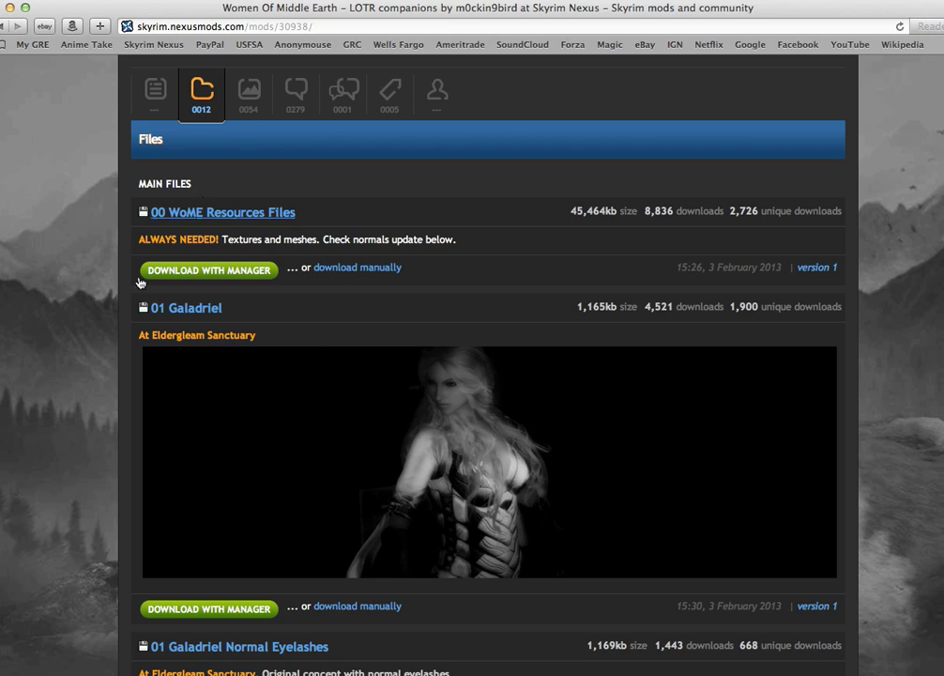
pyautogui.scroll(-9, 37, 452)
pyautogui.scroll(10, 38, 452)
pyautogui.scroll(1, 38, 452)
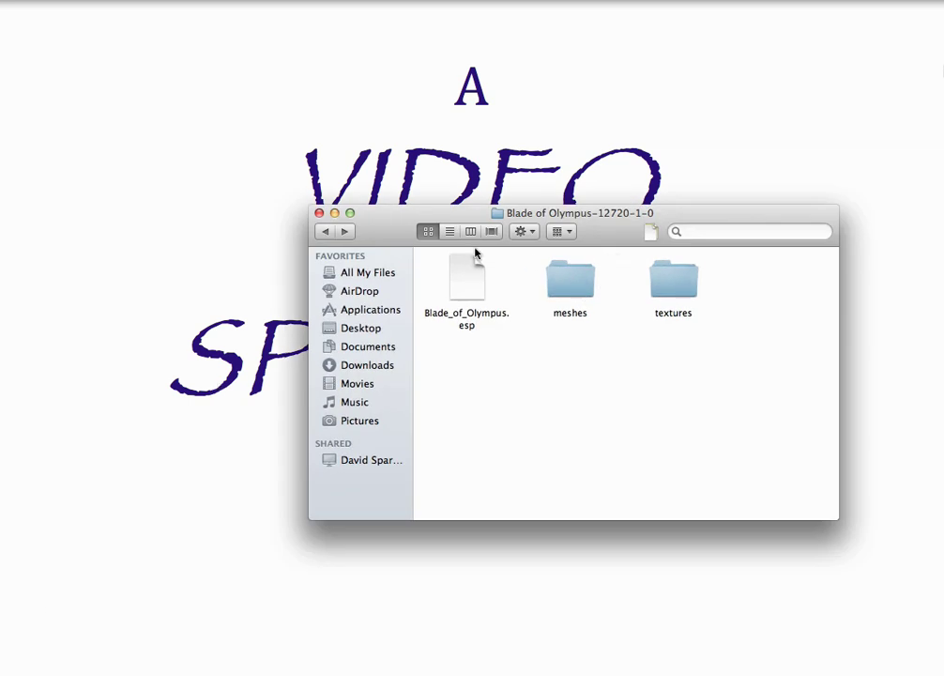
# - Go back up to the Normal folder in the Finder window
pyautogui.click(326, 231)
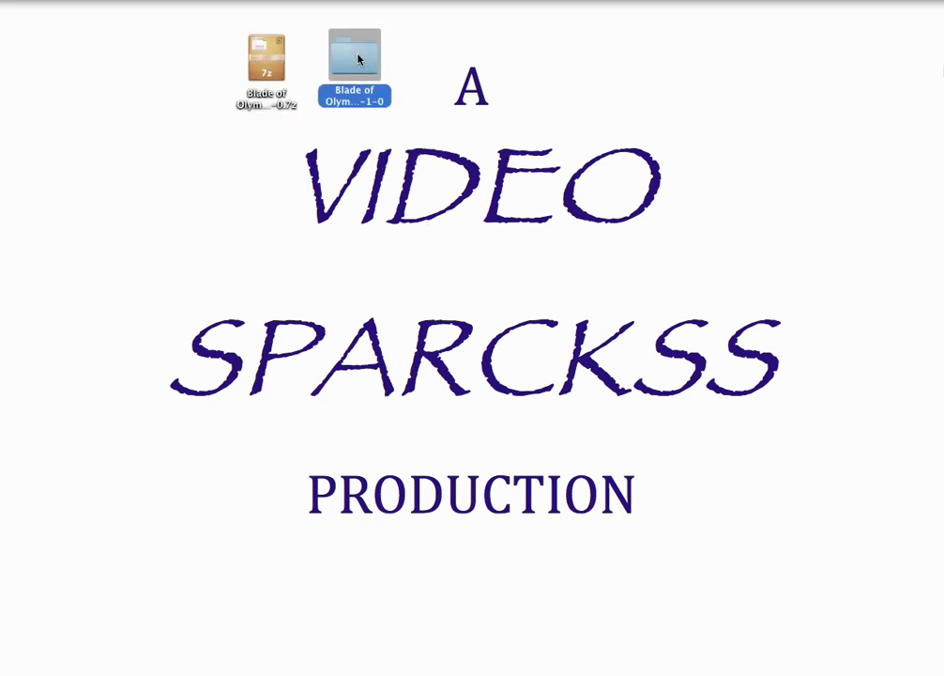
# - Open the desktop Blade of Olympus-12720-1-0 folder and move its window up and left
pyautogui.doubleClick(358, 60)
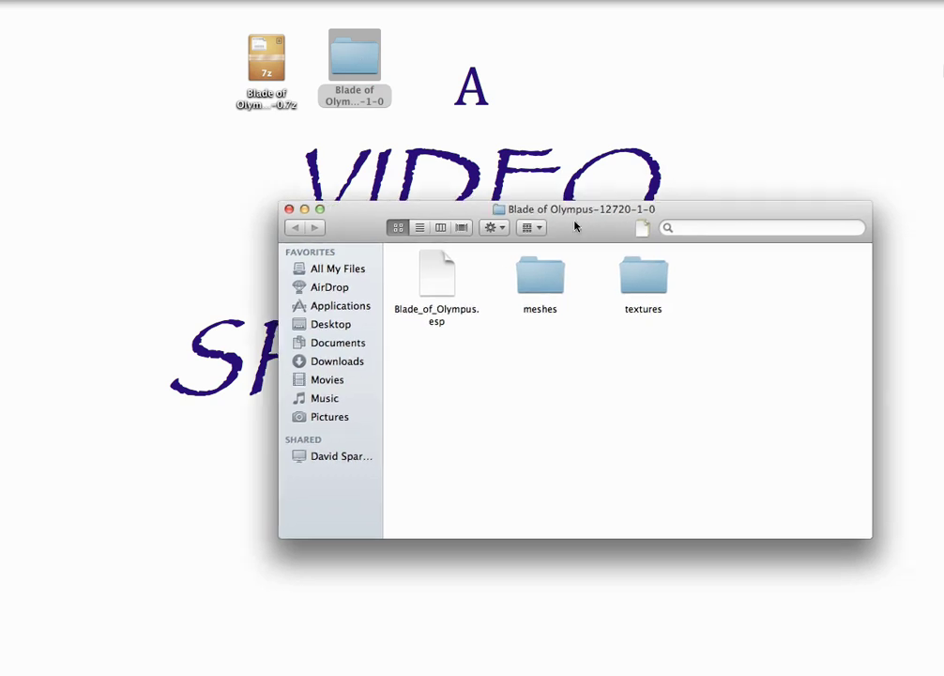
pyautogui.moveTo(575, 226); pyautogui.dragTo(485, 168)
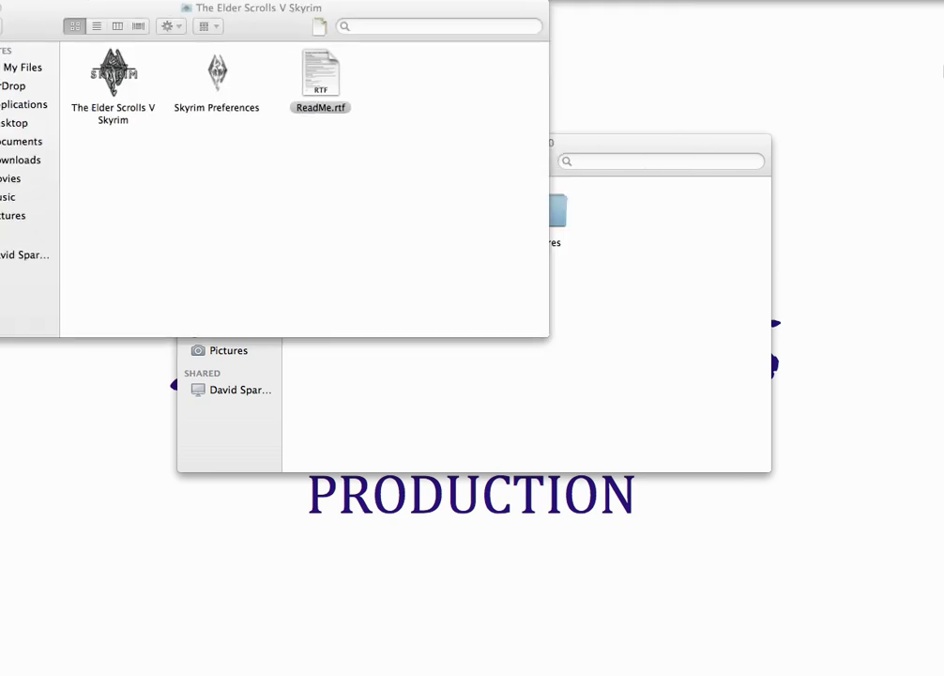
# - Move the Blade of Olympus window lower and bring up the Skyrim app's context menu
pyautogui.moveTo(579, 143); pyautogui.dragTo(618, 251)
pyautogui.moveTo(499, 269); pyautogui.dragTo(546, 382)
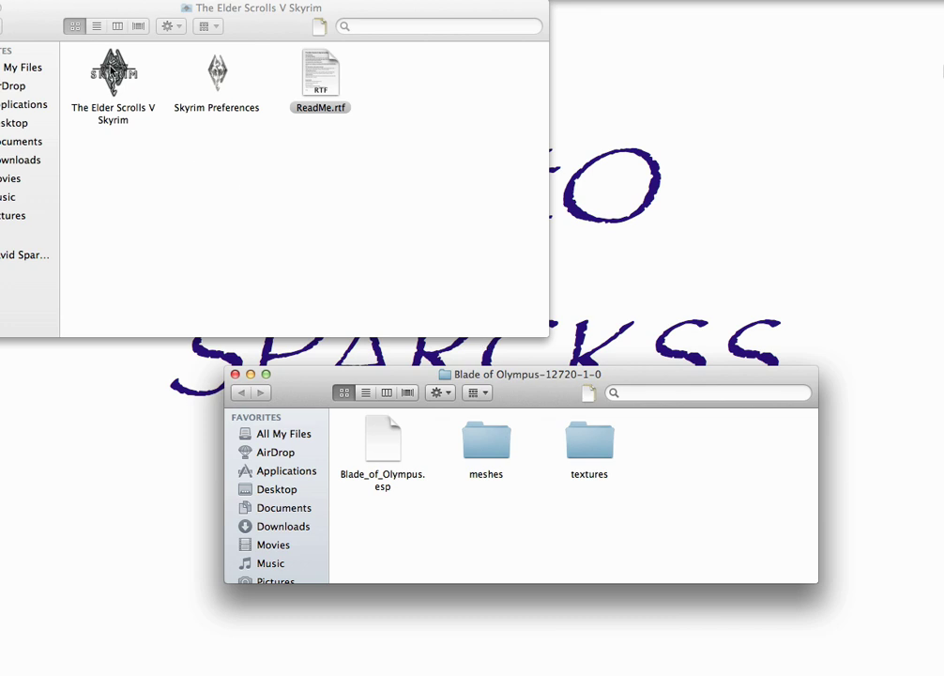
pyautogui.rightClick(111, 69)
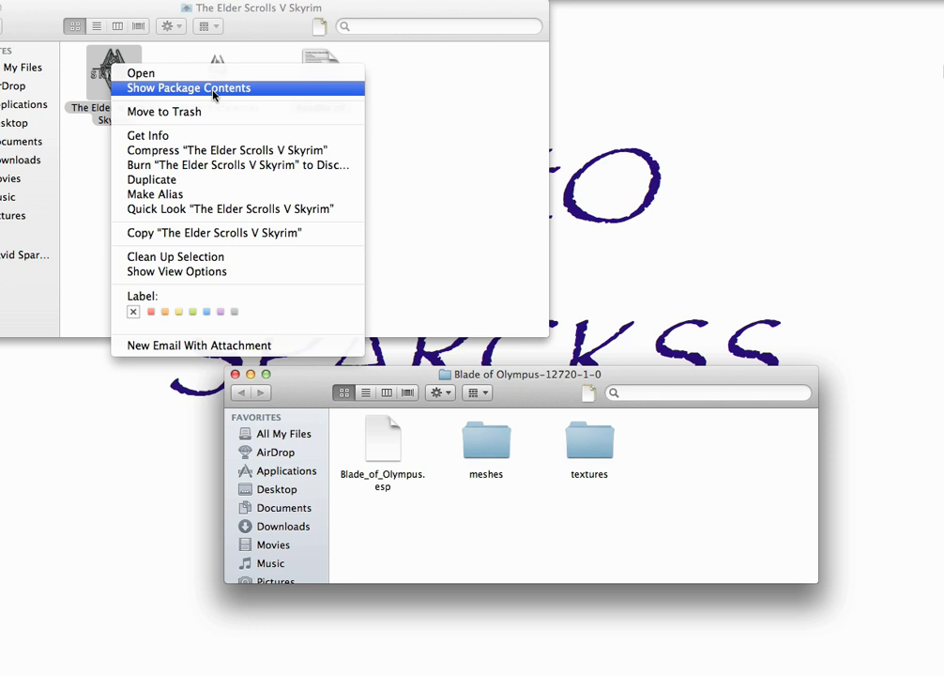
# - Show the Skyrim app's package contents and go through Contents, Resources and transgaming into c_drive
pyautogui.click(214, 96)
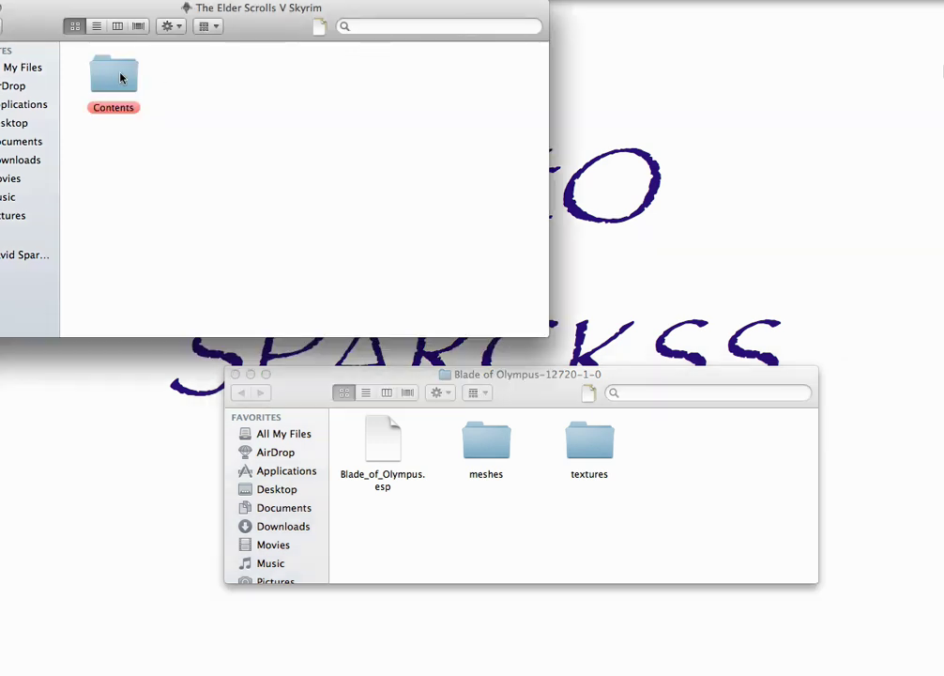
pyautogui.doubleClick(120, 78)
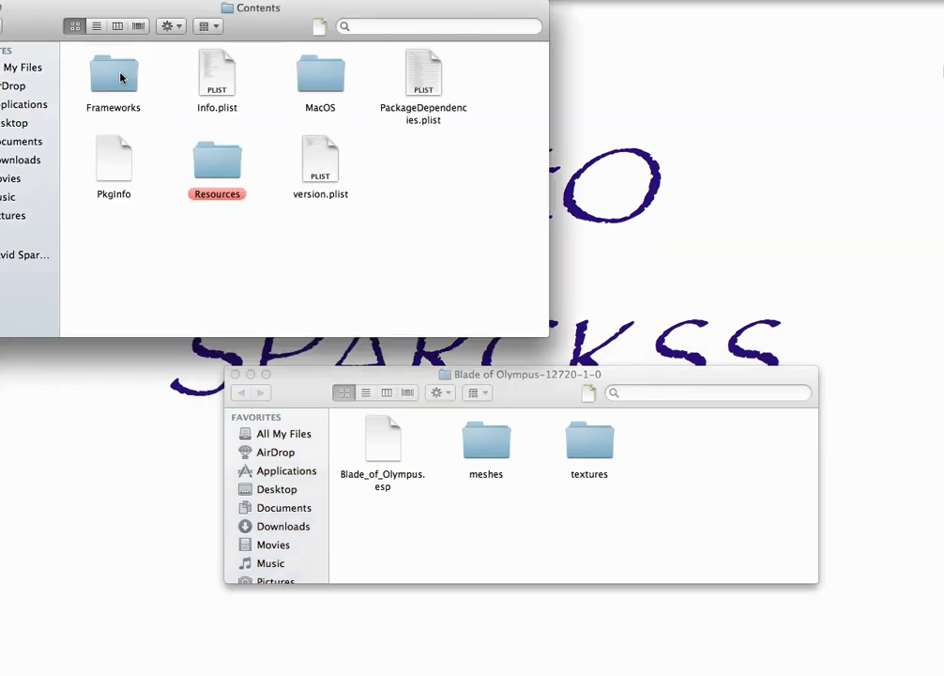
pyautogui.doubleClick(213, 161)
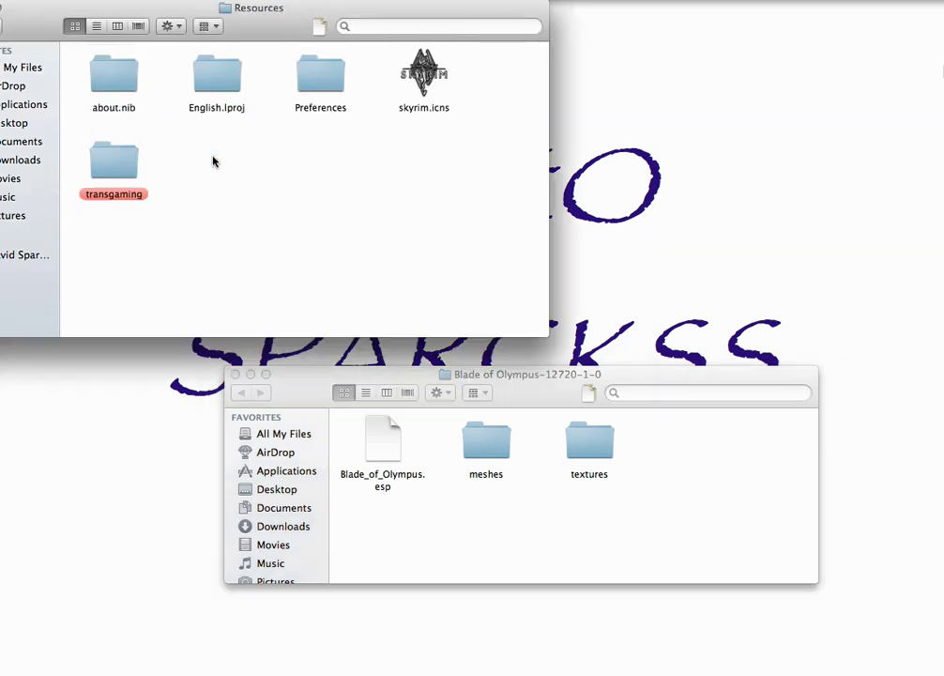
pyautogui.doubleClick(123, 166)
pyautogui.click(118, 70)
pyautogui.doubleClick(118, 71)
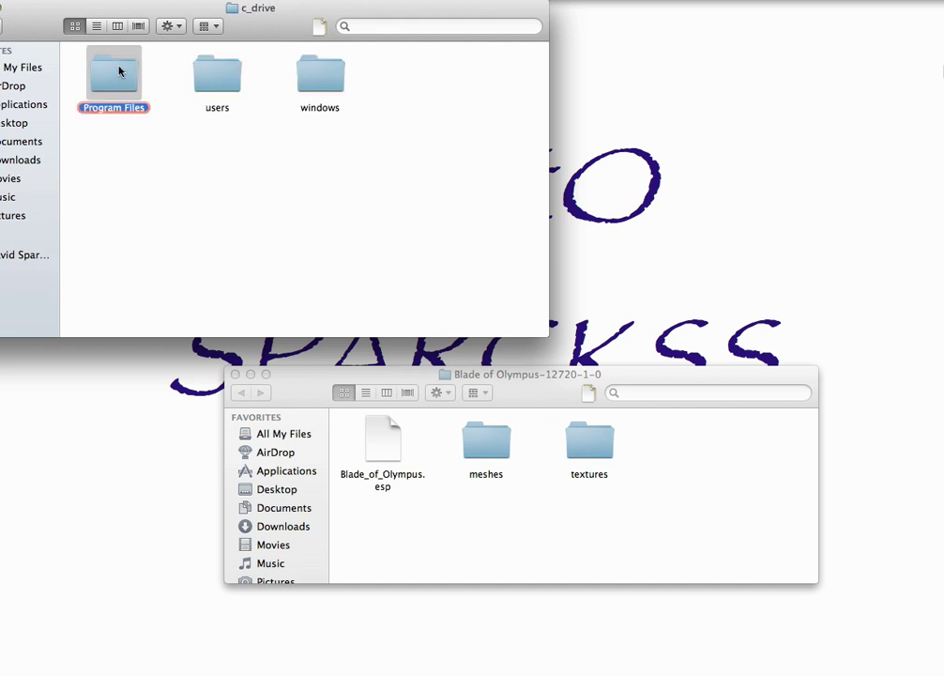
# - Continue through Program Files, The Elder Scrolls V Skyrim, %USERPROFILE%, Local Settings and Application Data into Skyrim
pyautogui.doubleClick(118, 70)
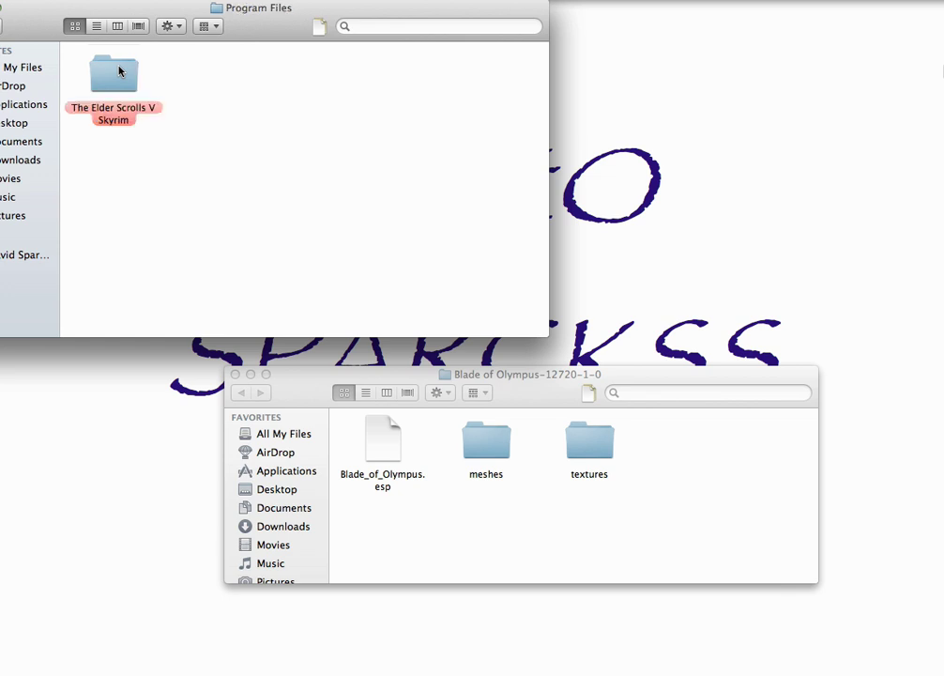
pyautogui.doubleClick(118, 70)
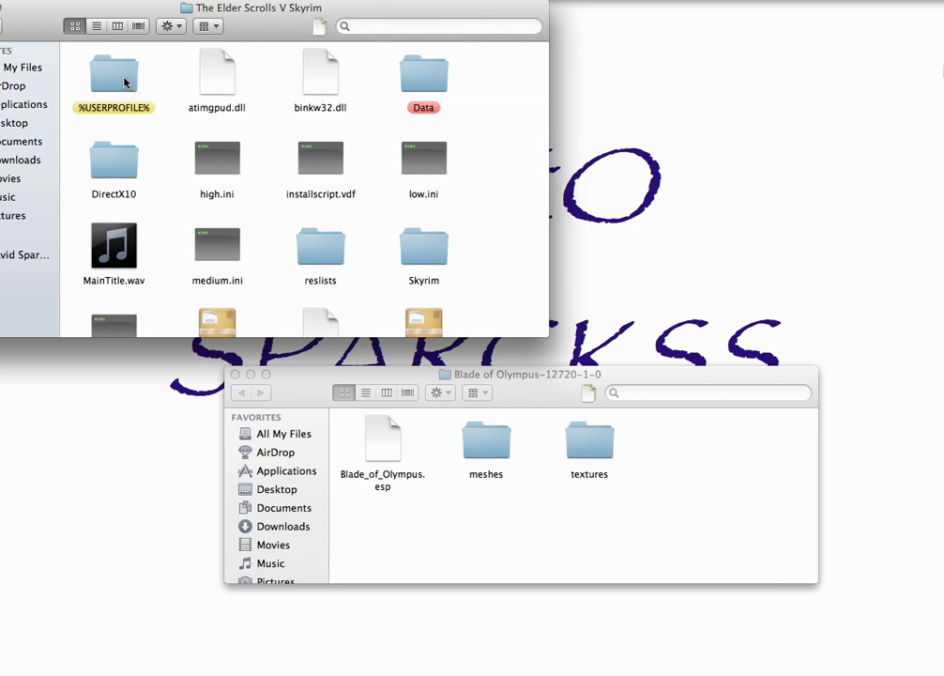
pyautogui.doubleClick(124, 83)
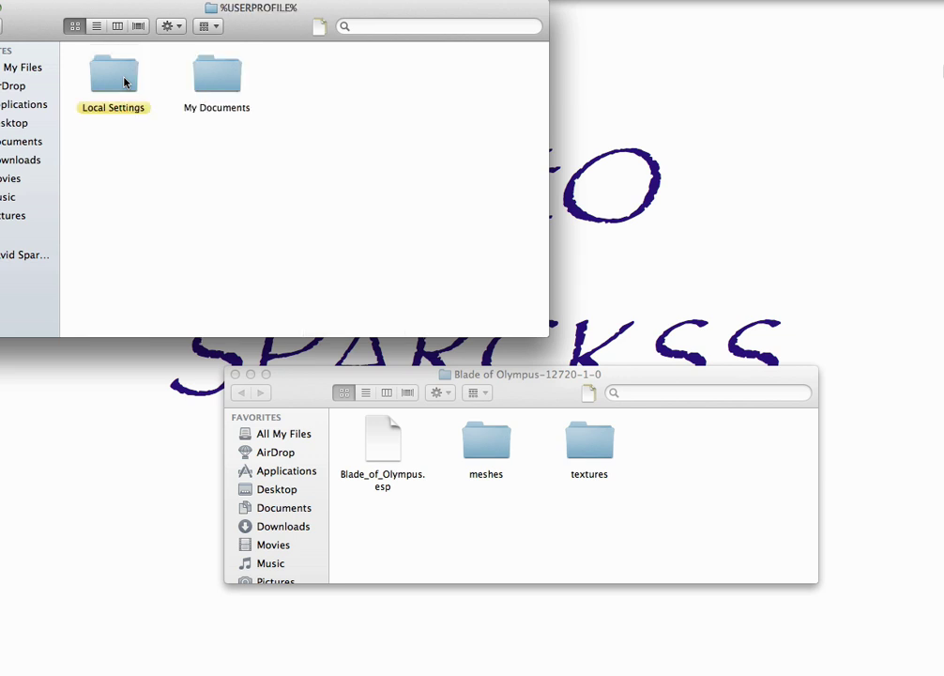
pyautogui.doubleClick(125, 82)
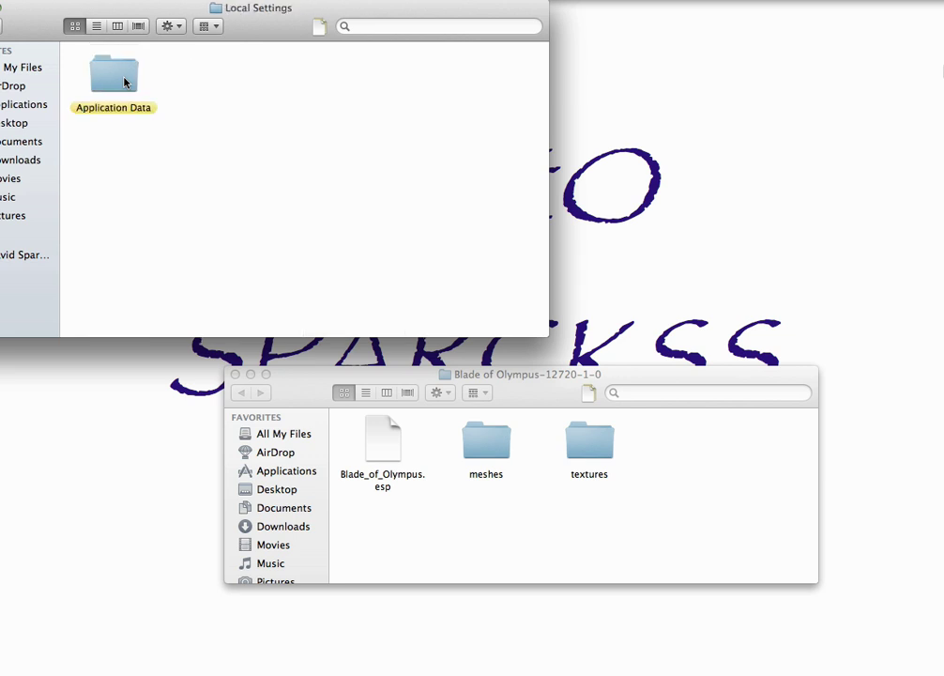
pyautogui.doubleClick(124, 83)
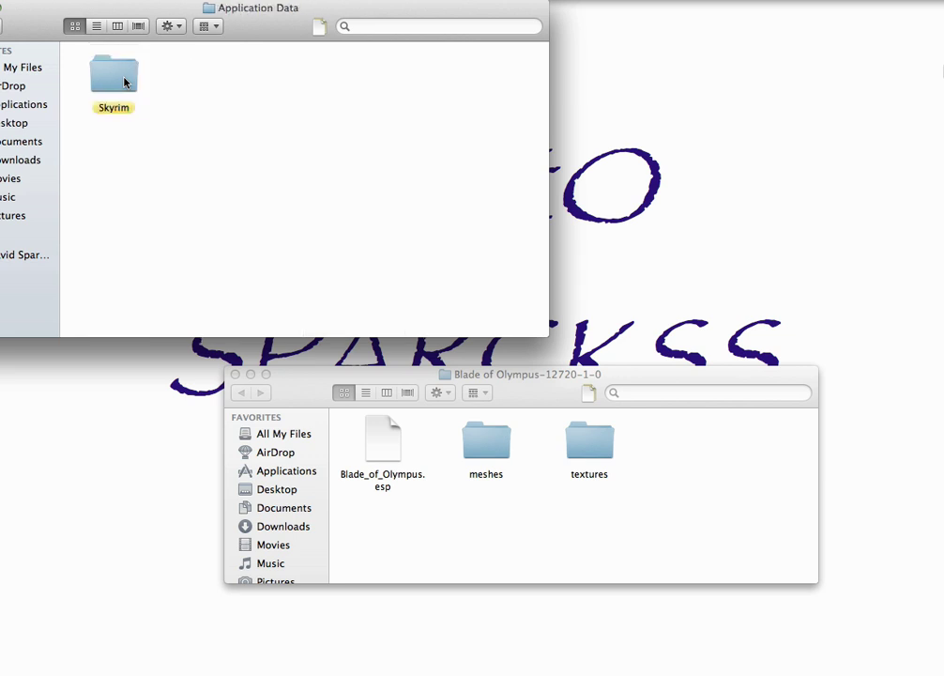
pyautogui.doubleClick(124, 82)
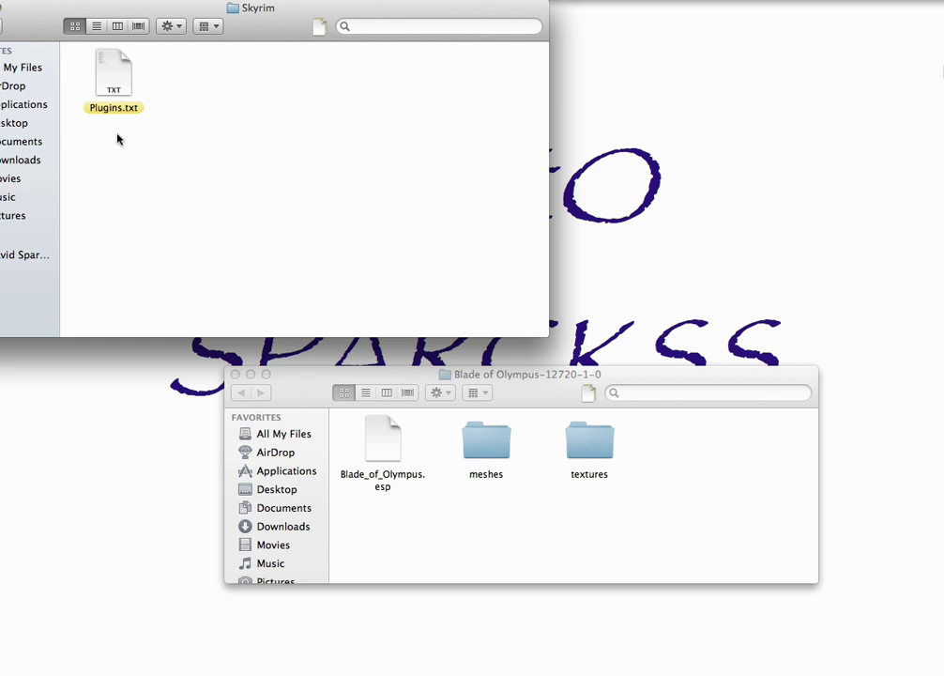
# - Quick Look preview Plugins.txt, then close the preview
pyautogui.click(122, 82)
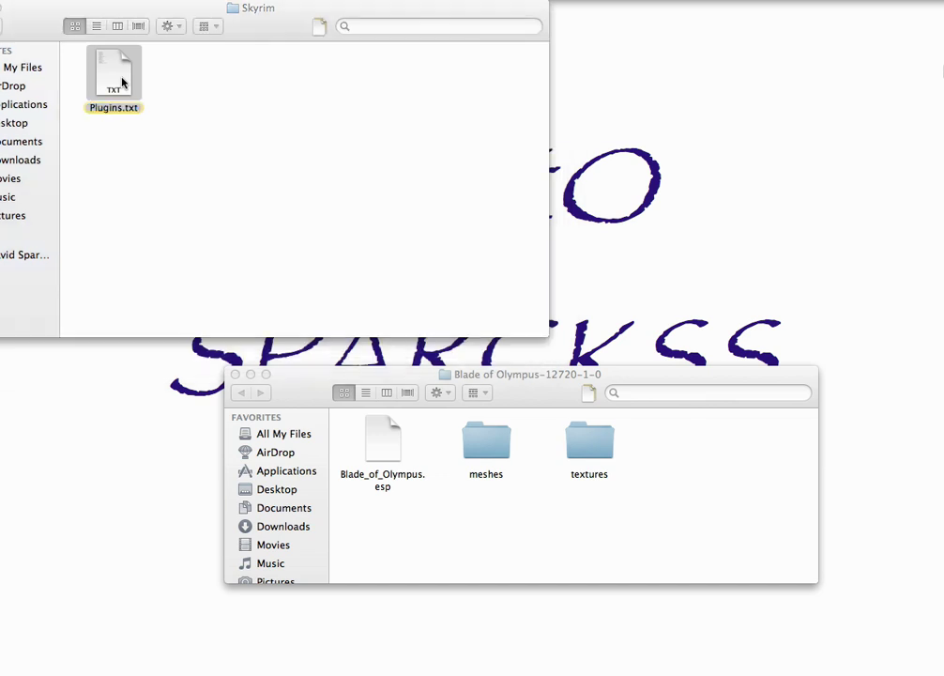
pyautogui.press('space')
pyautogui.click(51, 35)
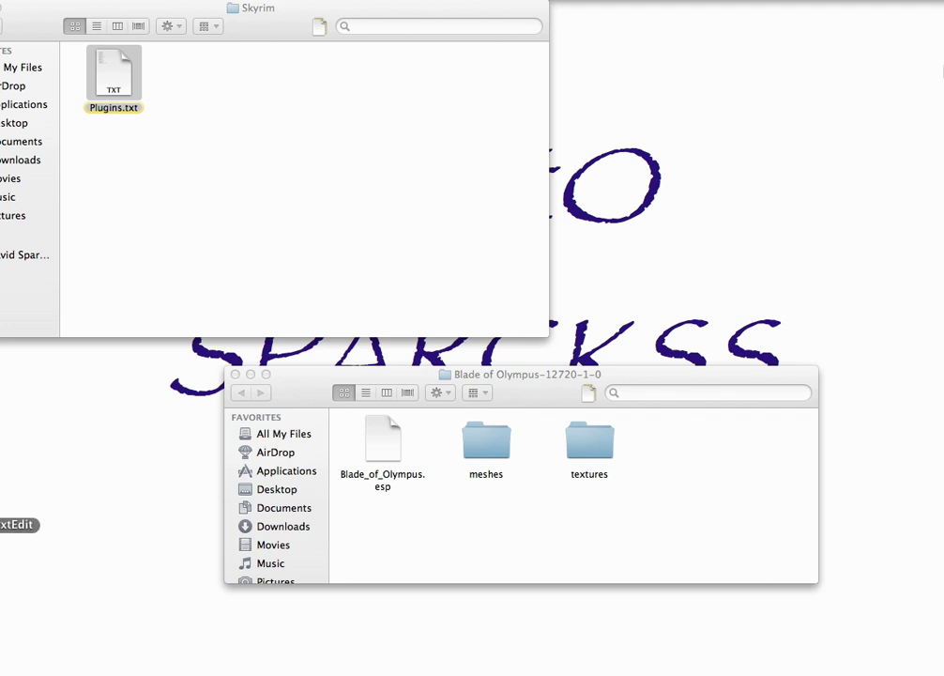
# - Create a new TextEdit document, make it plain text, and begin saving it
pyautogui.click(3, 521)
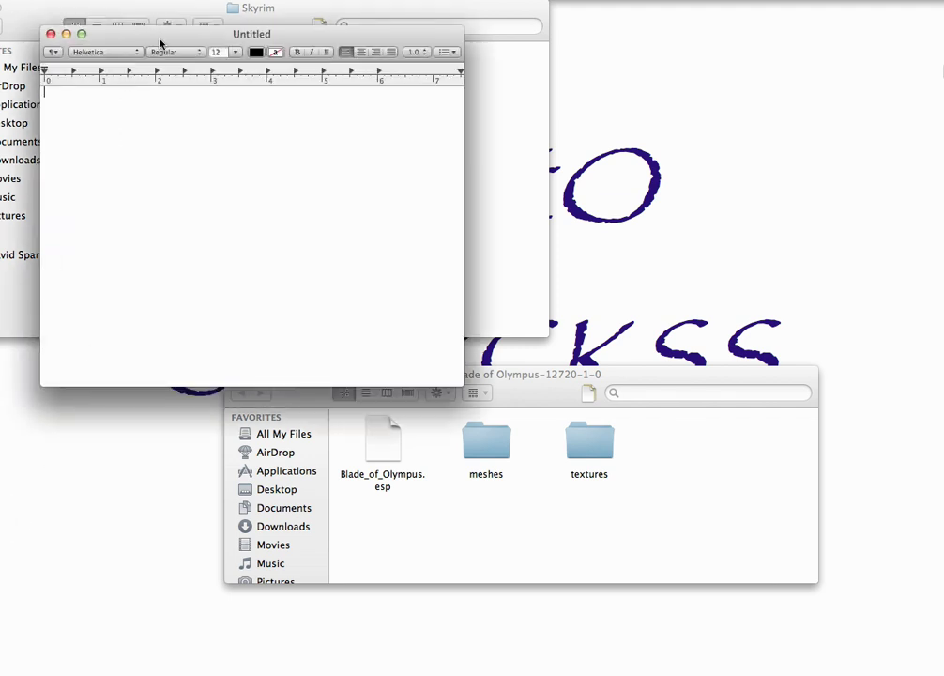
pyautogui.click(101, 0)
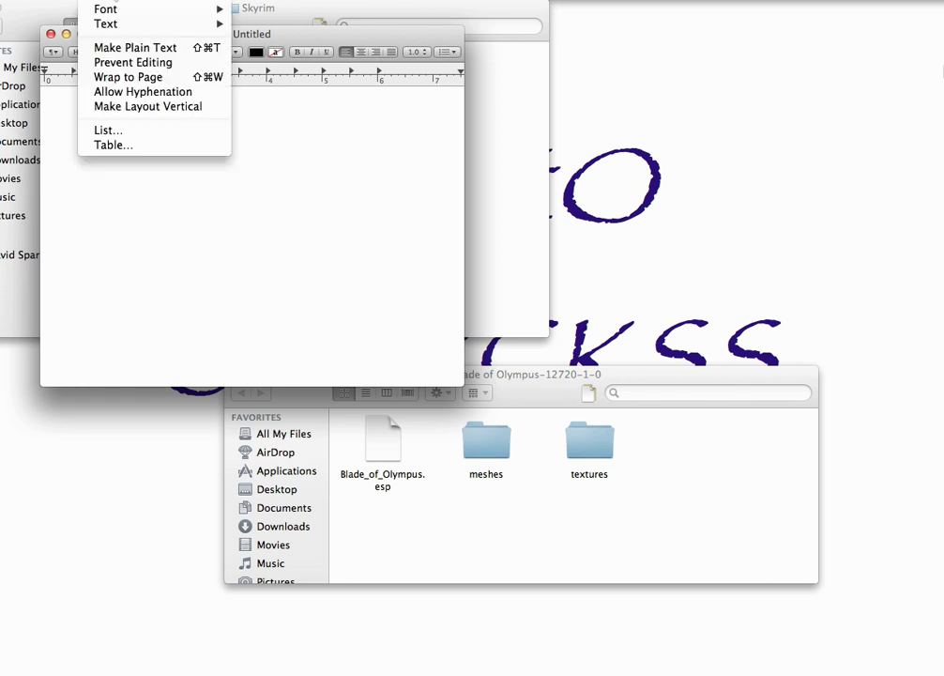
pyautogui.click(137, 47)
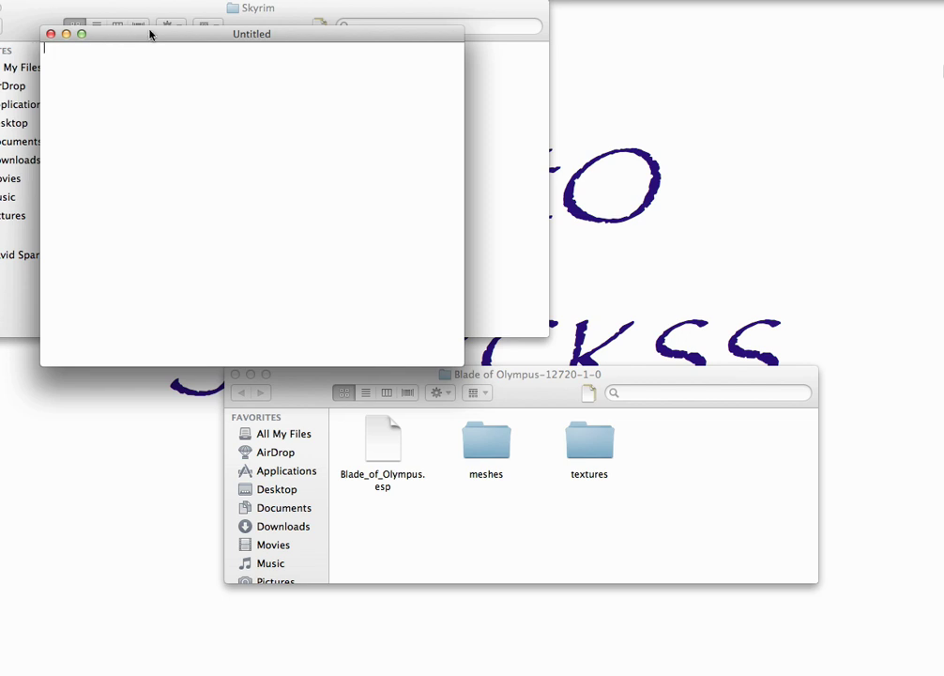
pyautogui.click(38, 0)
pyautogui.click(73, 82)
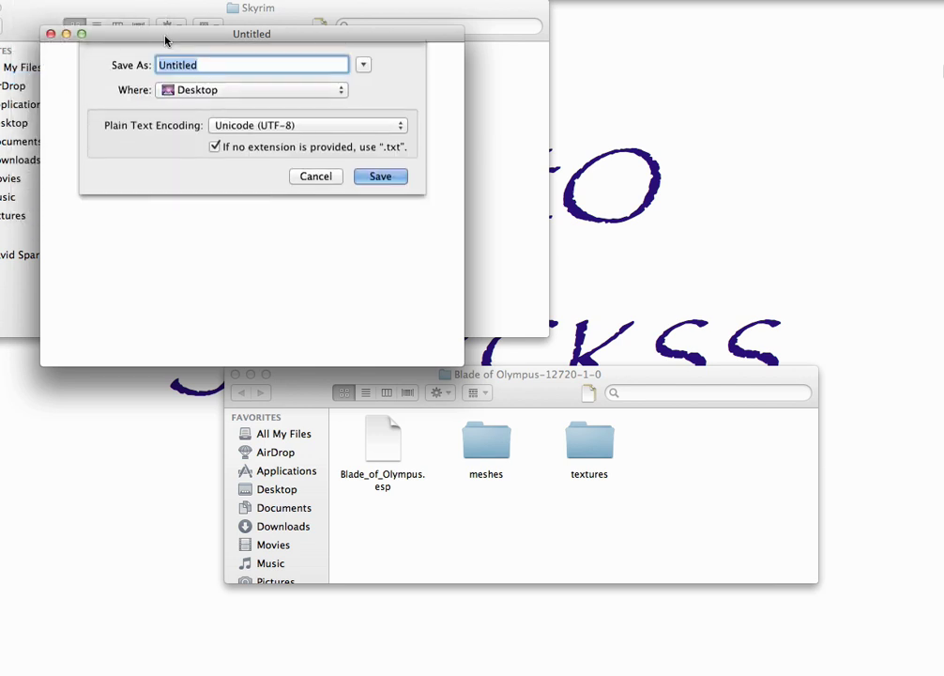
# - Name the save Plugins.txt and position the Skyrim folder window over the Save dialog
pyautogui.moveTo(166, 36); pyautogui.dragTo(346, 53)
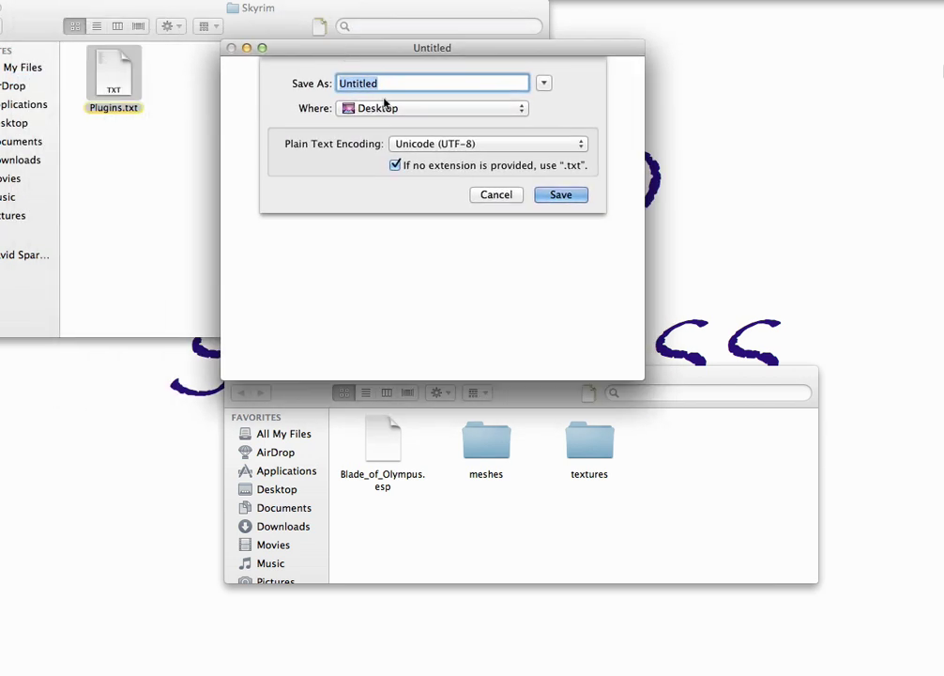
pyautogui.write('Plugins.txt')
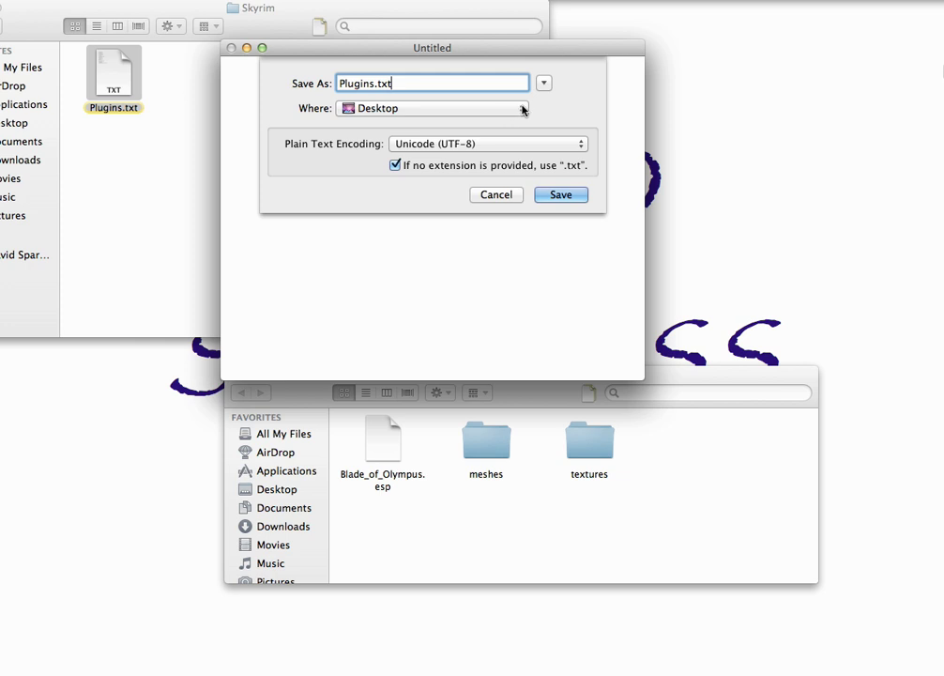
pyautogui.click(518, 107)
pyautogui.click(547, 112)
pyautogui.moveTo(274, 17); pyautogui.dragTo(449, 153)
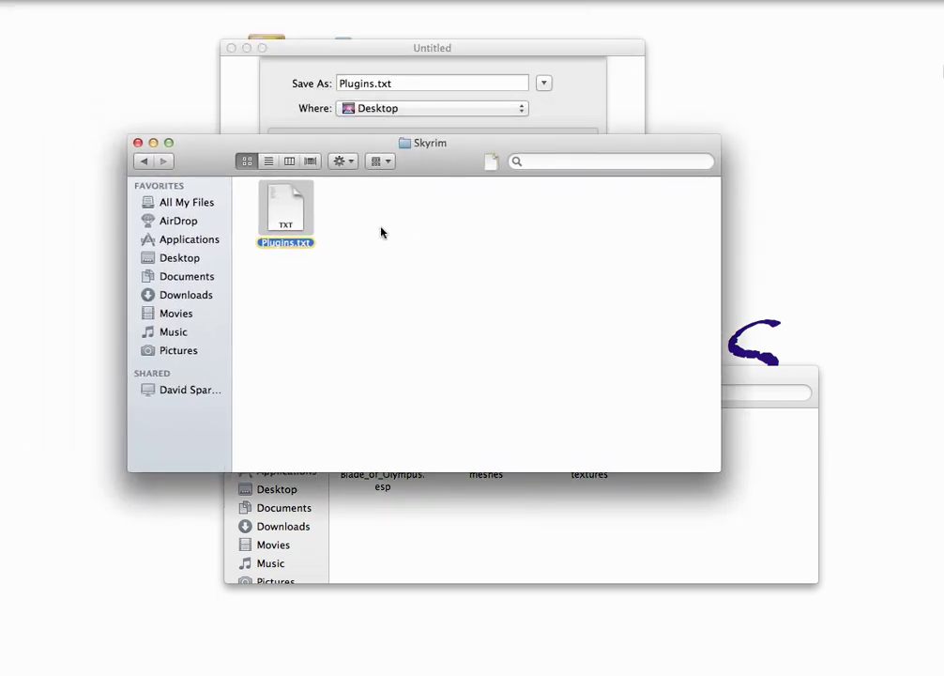
pyautogui.click(445, 39)
# - Cancel the save and close the blank Untitled document with Don't Save
pyautogui.click(500, 197)
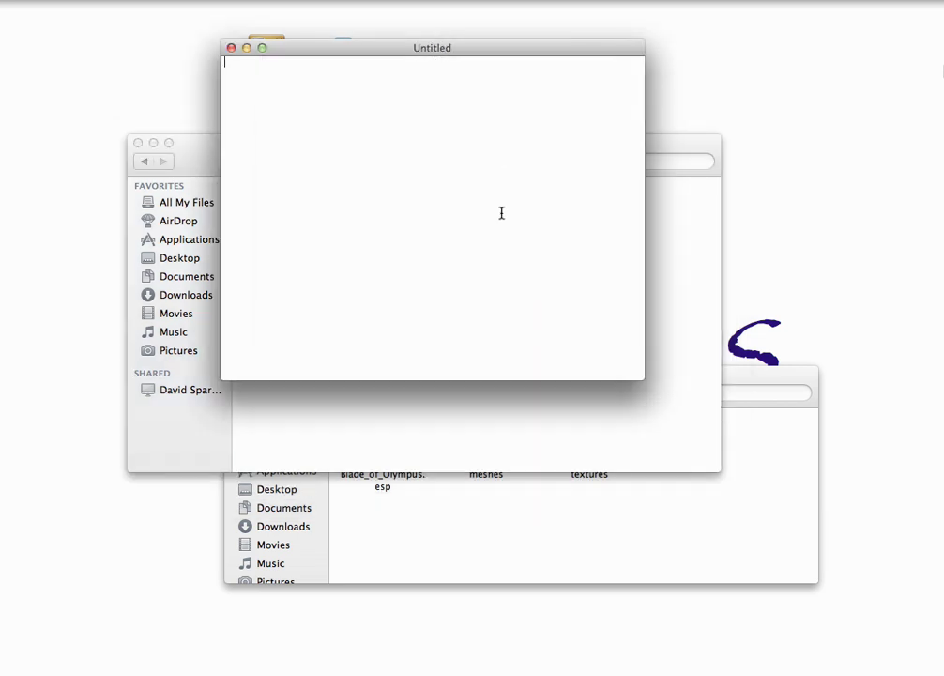
pyautogui.click(232, 49)
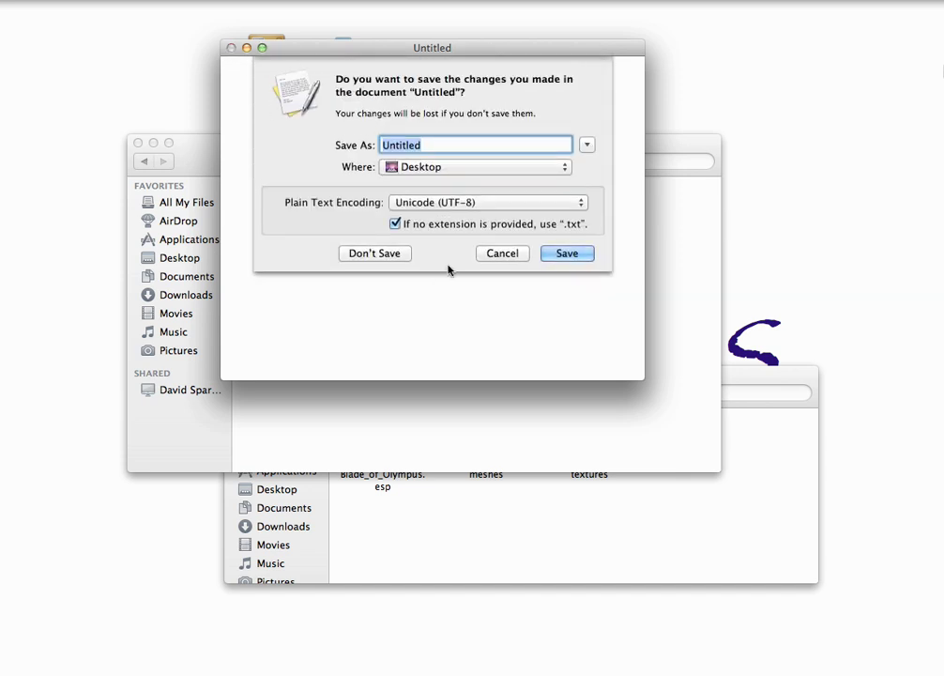
pyautogui.click(402, 257)
pyautogui.moveTo(432, 144); pyautogui.dragTo(458, 70)
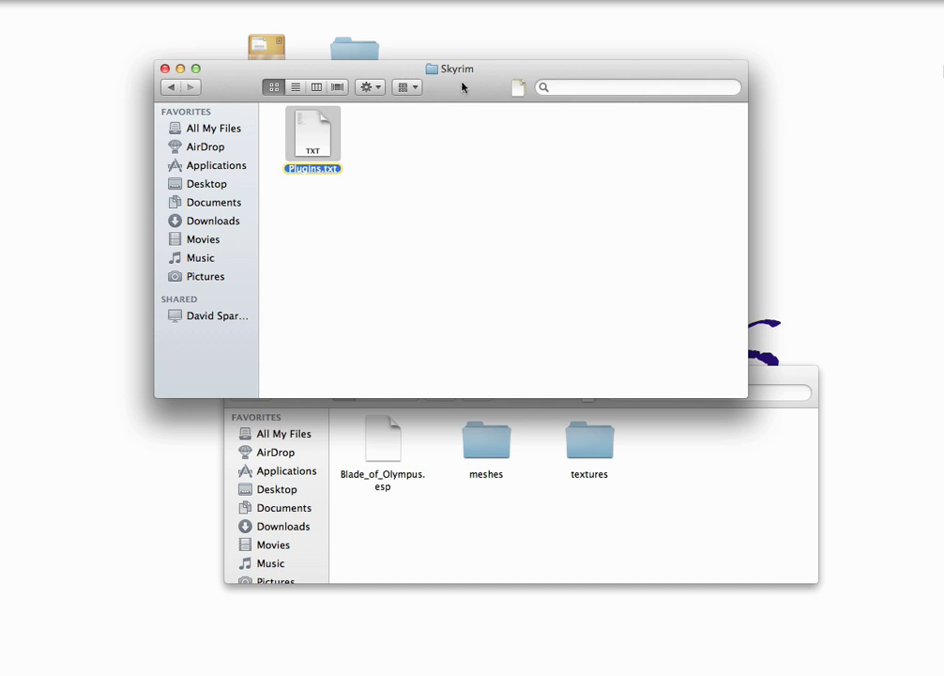
# - Select Blade_of_Olympus.esp in the mod folder and put its filename into edit mode
pyautogui.moveTo(467, 84)
pyautogui.mouseDown()
pyautogui.moveTo(379, 53)
pyautogui.moveTo(380, 38)
pyautogui.mouseUp()
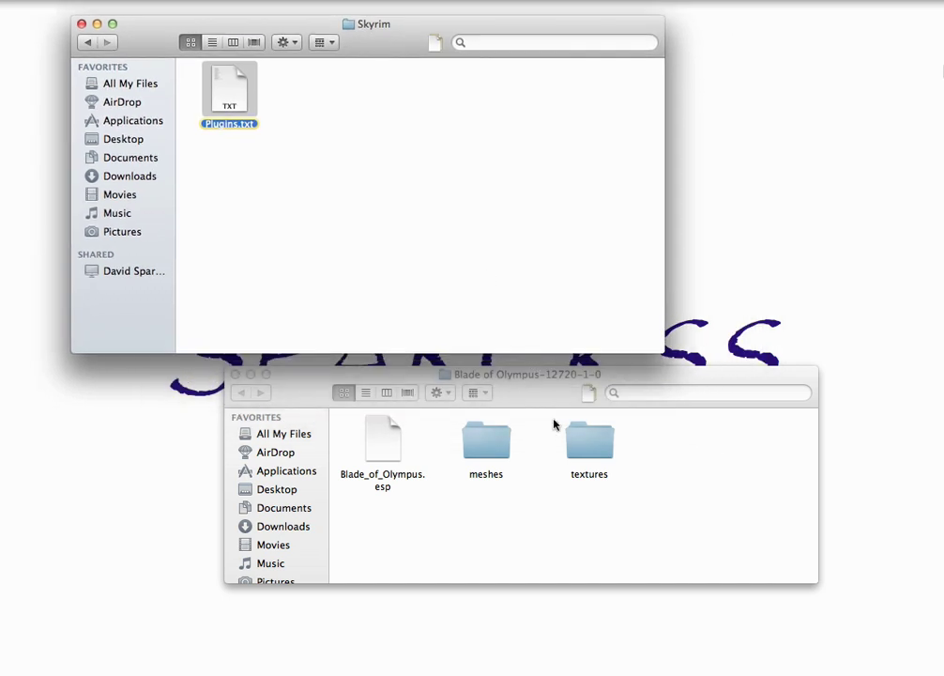
pyautogui.click(473, 509)
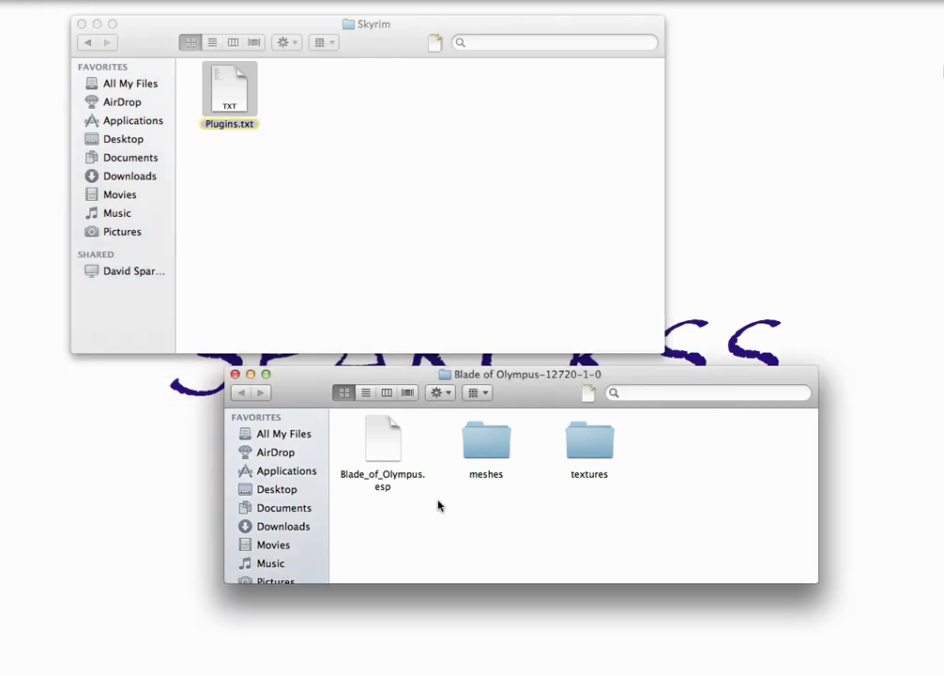
pyautogui.click(383, 481)
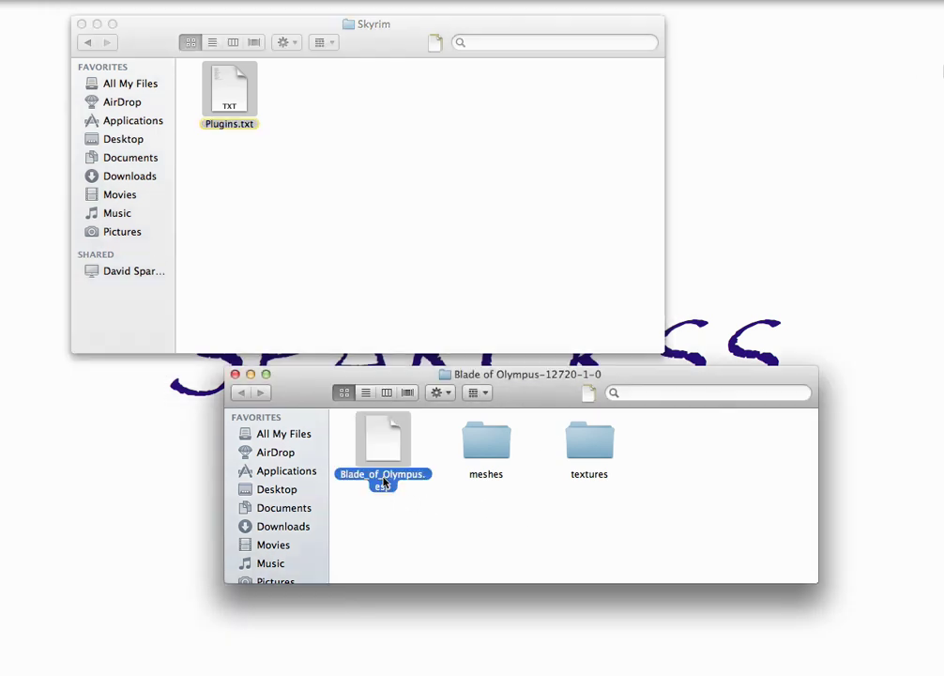
pyautogui.click(383, 482)
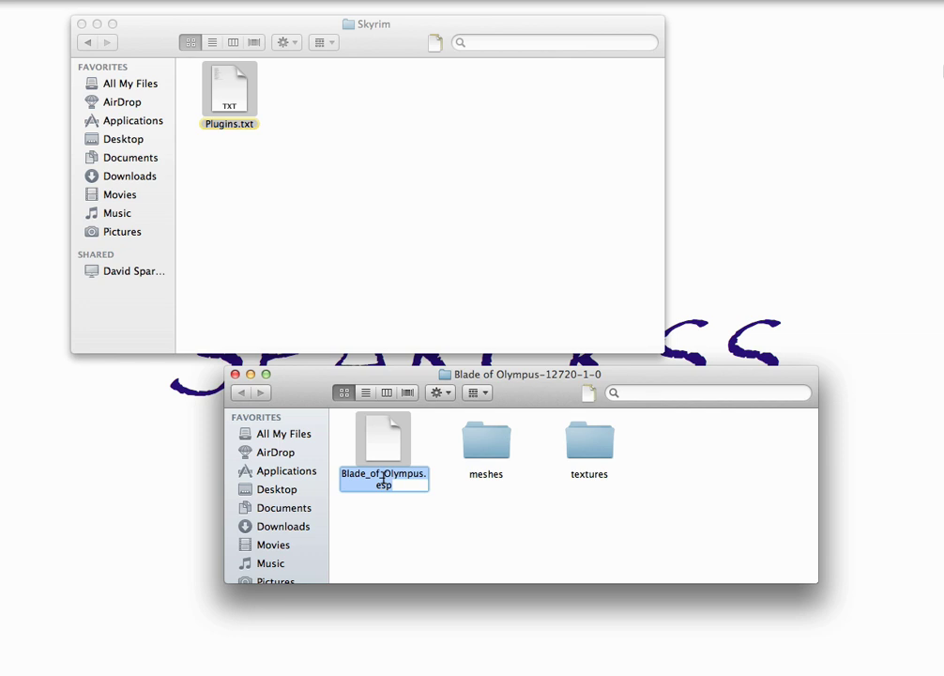
pyautogui.rightClick(383, 480)
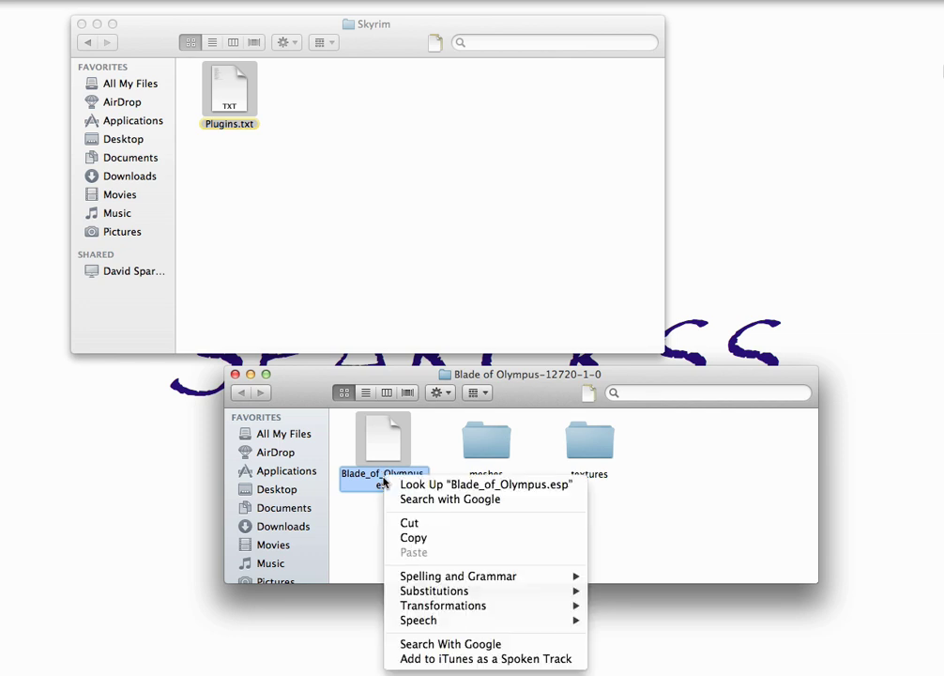
# - Copy the name, paste Blade_of_Olympus.esp into Plugins.txt, then delete the duplicate line
pyautogui.click(414, 539)
pyautogui.doubleClick(234, 98)
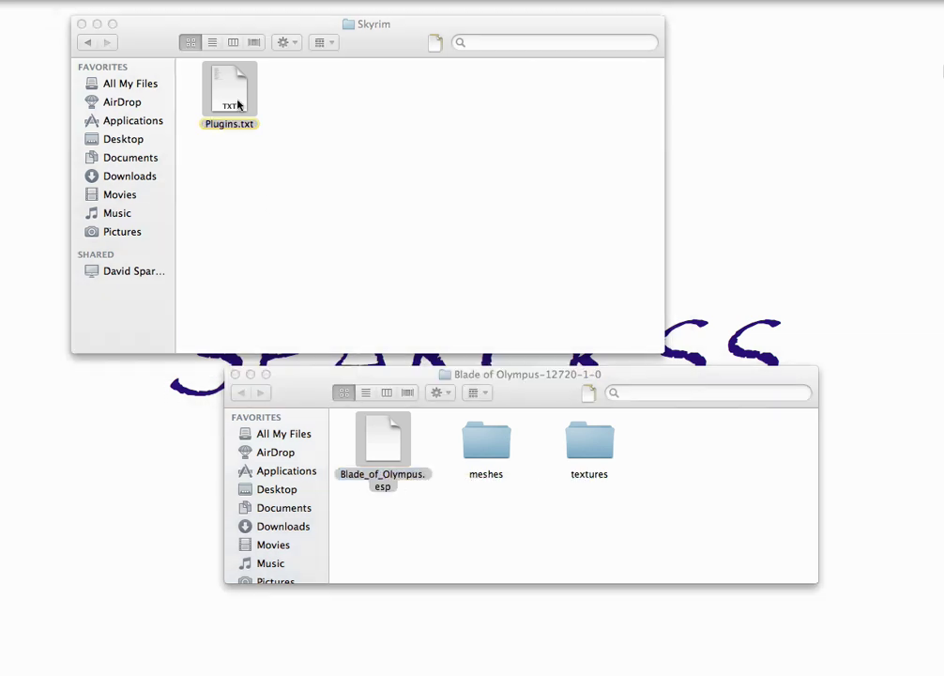
pyautogui.click(201, 290)
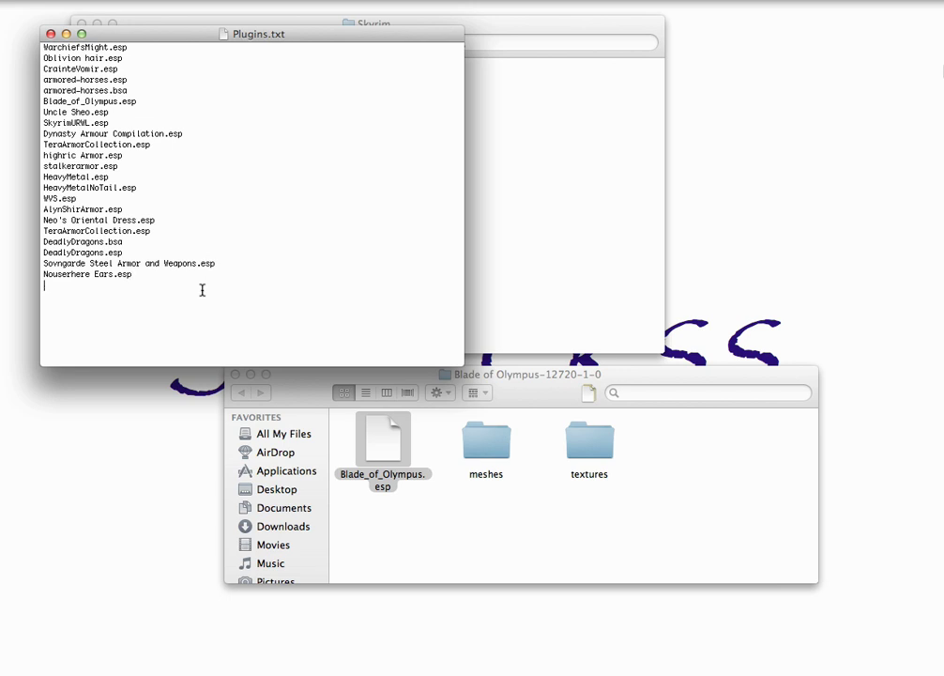
pyautogui.rightClick(155, 294)
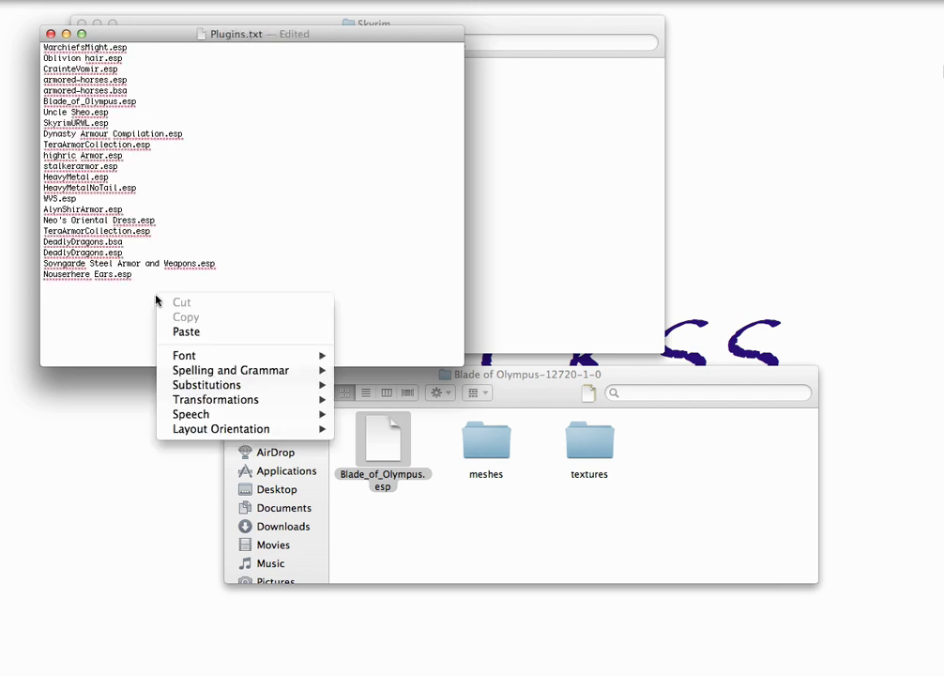
pyautogui.click(186, 332)
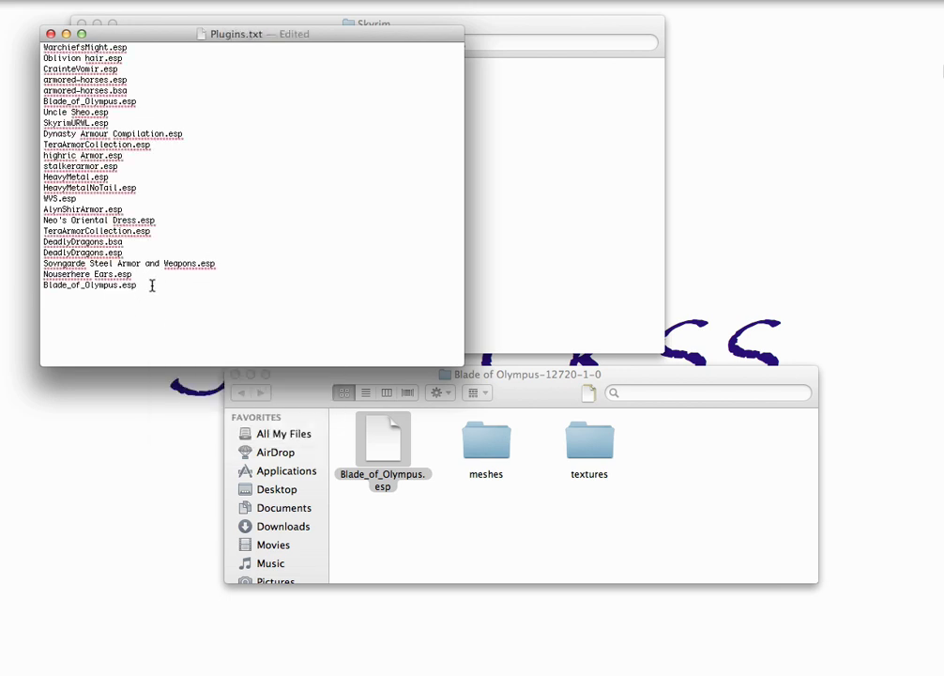
pyautogui.moveTo(148, 286); pyautogui.dragTo(34, 282)
pyautogui.press('BackSpace')
pyautogui.press('BackSpace')
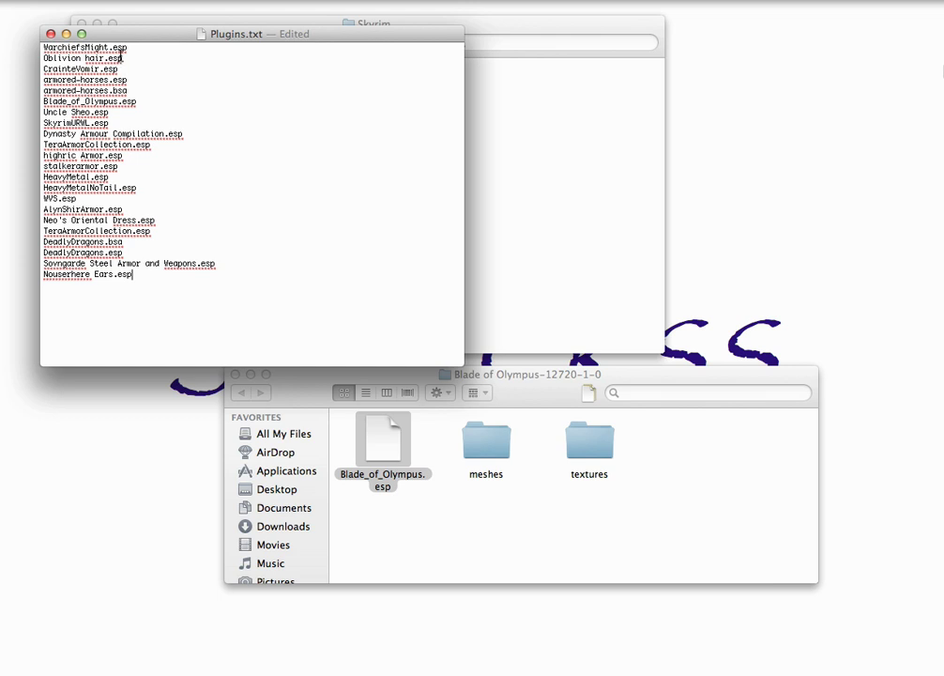
# - Tidy the blank lines after the Sovngarde entry and close Plugins.txt
pyautogui.click(214, 265)
pyautogui.press('Return')
pyautogui.press('Return')
pyautogui.press('BackSpace')
pyautogui.press('BackSpace')
pyautogui.click(114, 319)
pyautogui.click(31, 2)
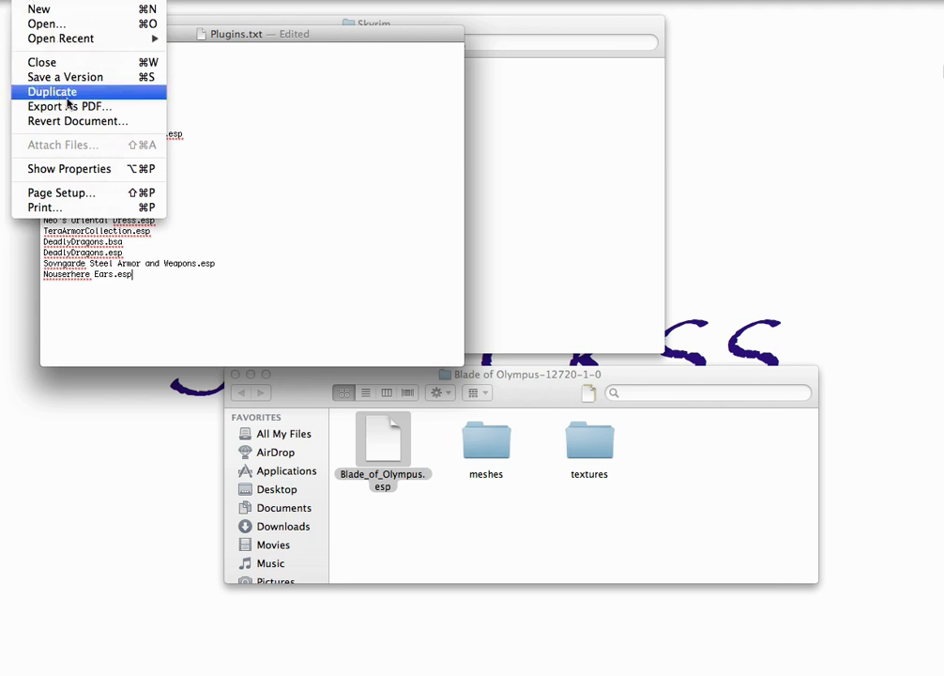
pyautogui.click(135, 333)
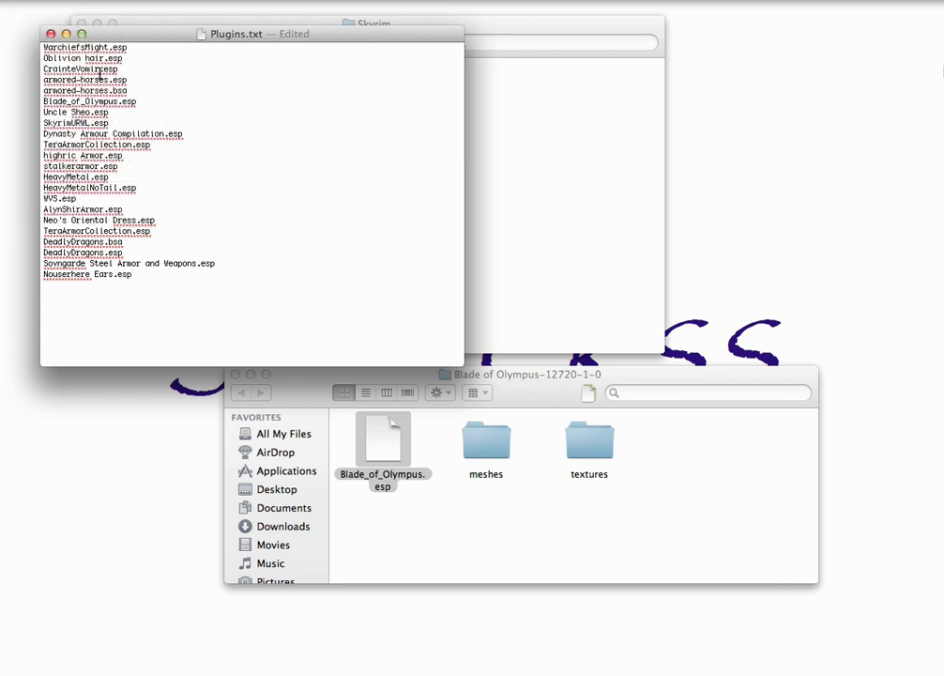
pyautogui.click(50, 34)
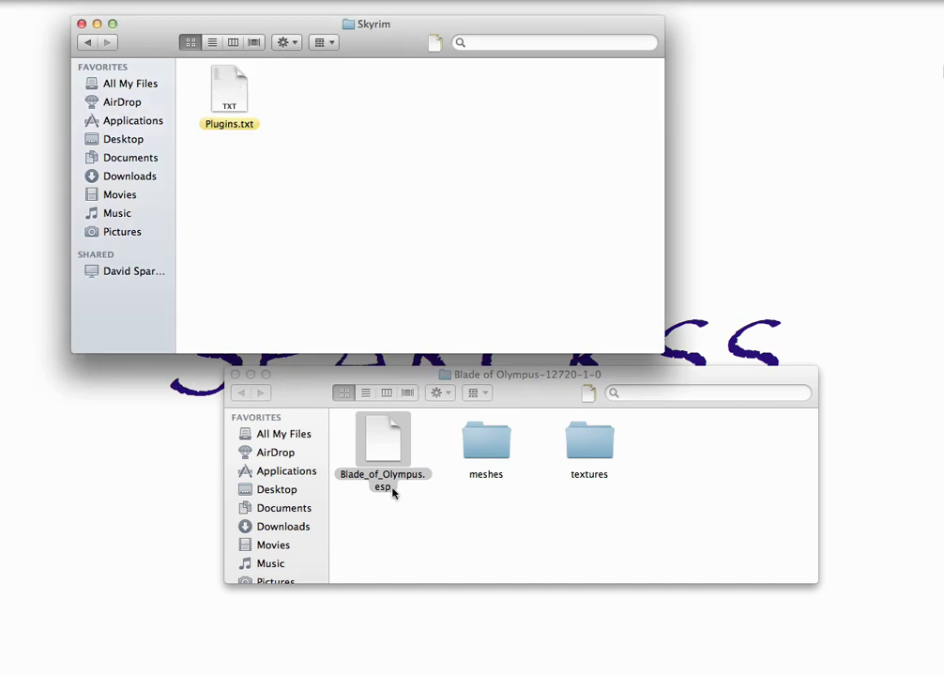
# - Go back three folders to The Elder Scrolls V Skyrim game folder
pyautogui.click(89, 44)
pyautogui.click(89, 43)
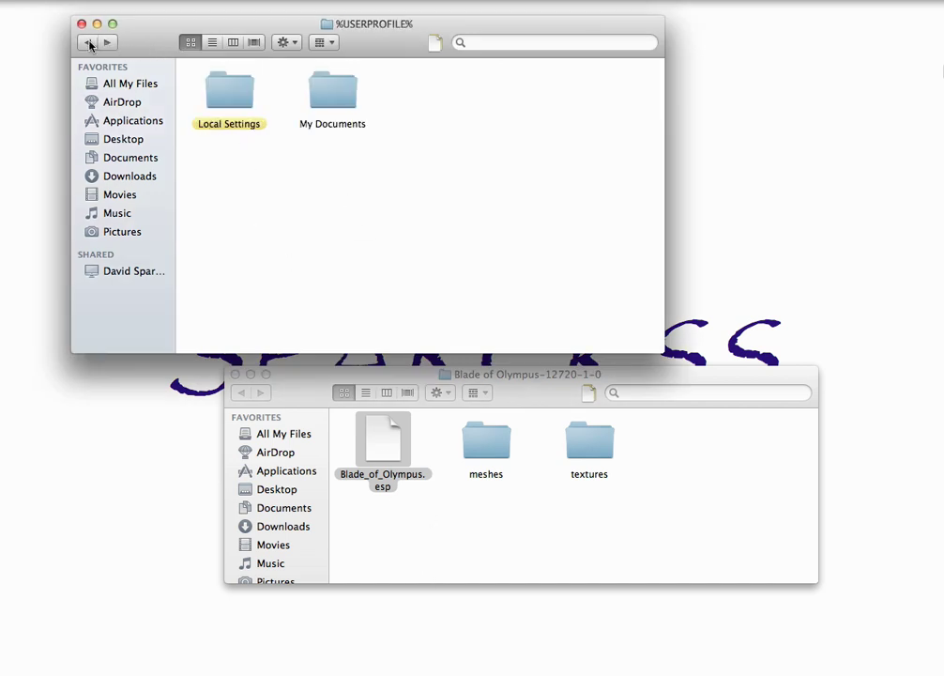
pyautogui.click(88, 44)
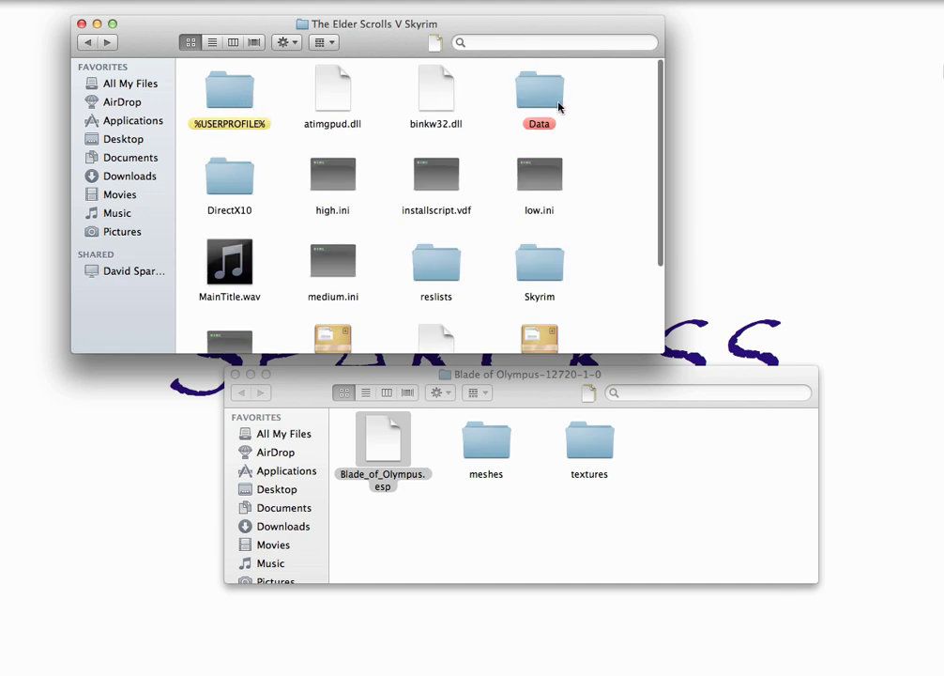
# - Copy Blade_of_Olympus.esp from the mod folder, leaving the Data folder unselected
pyautogui.click(457, 552)
pyautogui.rightClick(377, 451)
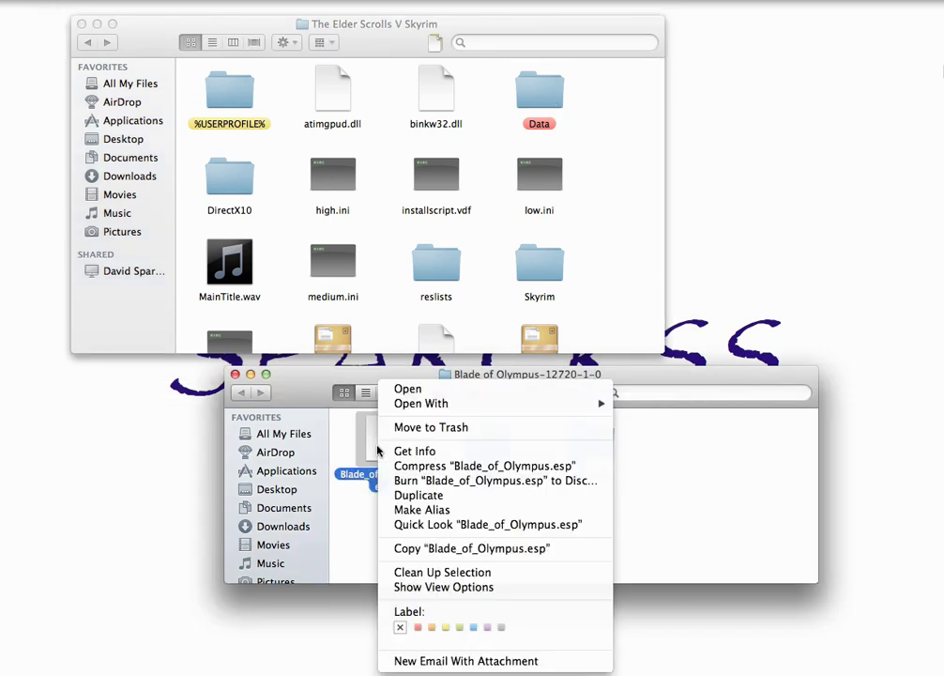
pyautogui.click(432, 548)
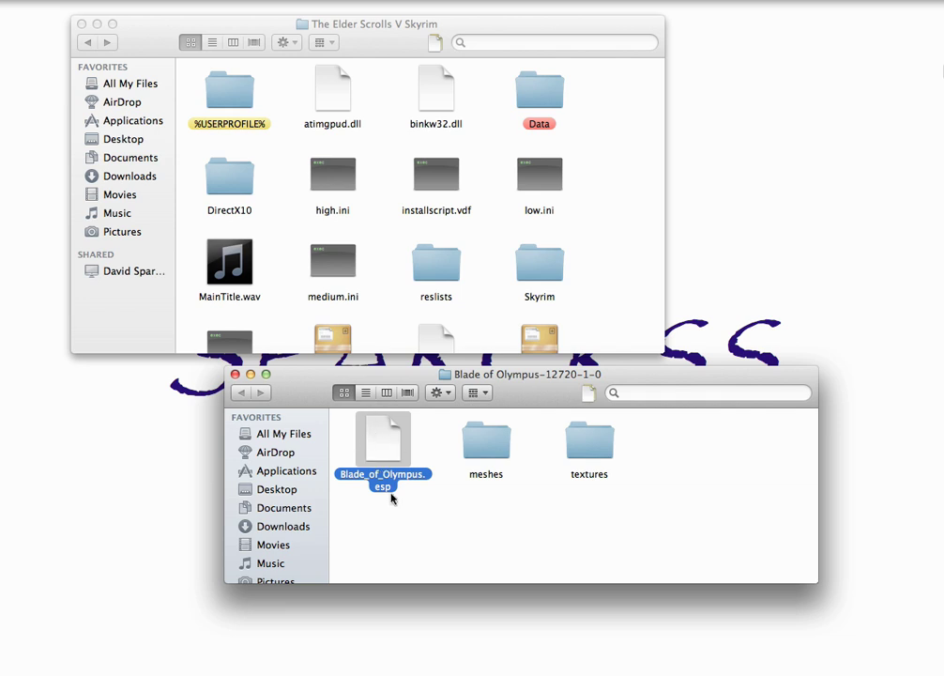
pyautogui.rightClick(546, 90)
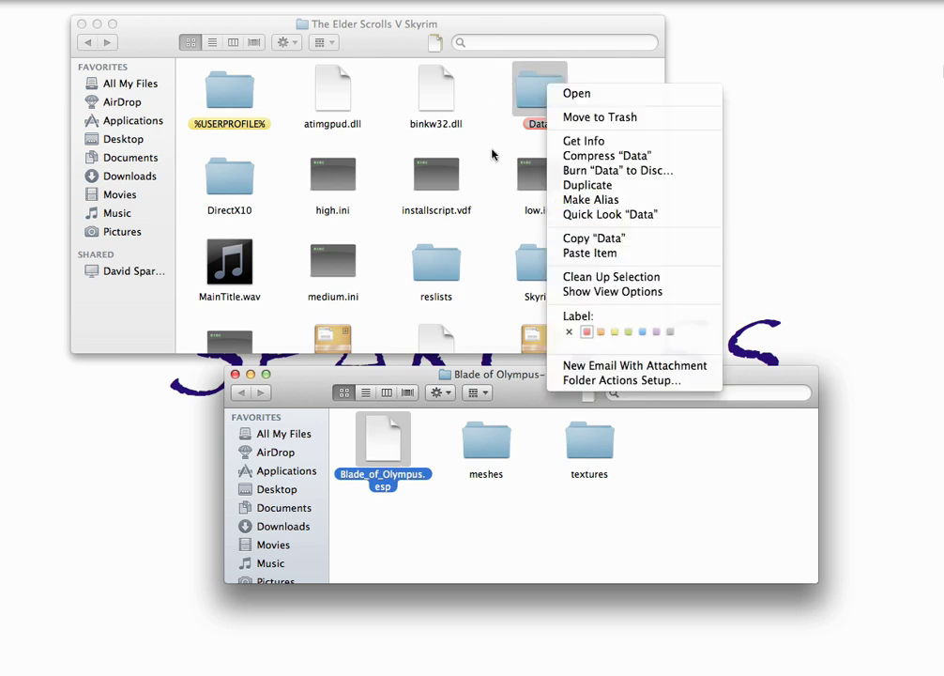
pyautogui.click(487, 149)
pyautogui.click(612, 166)
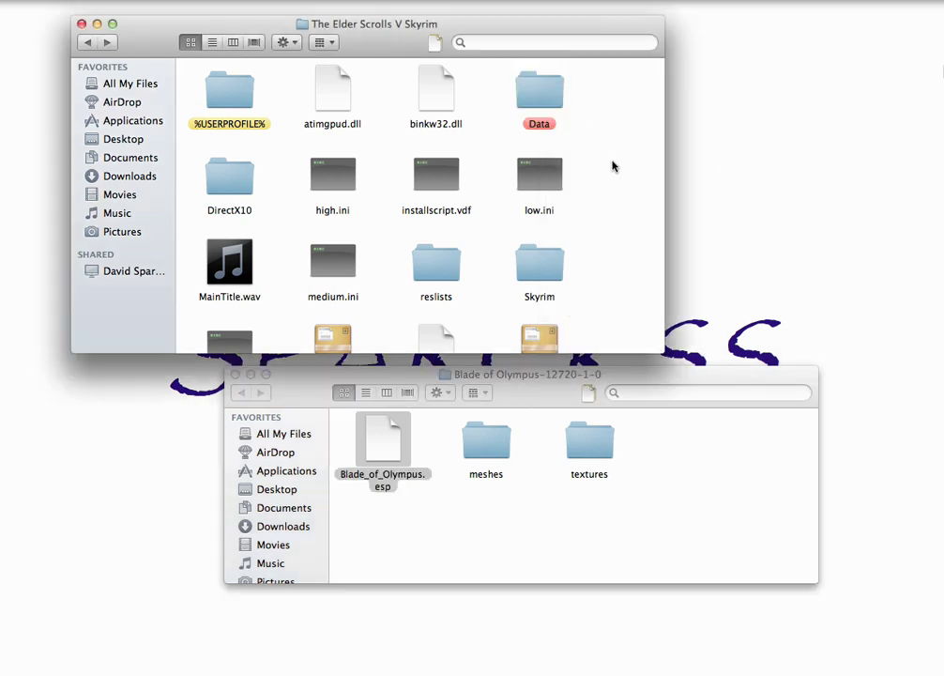
# - Open the game's Data > meshes folder and the mod's meshes folder in the other window
pyautogui.doubleClick(548, 101)
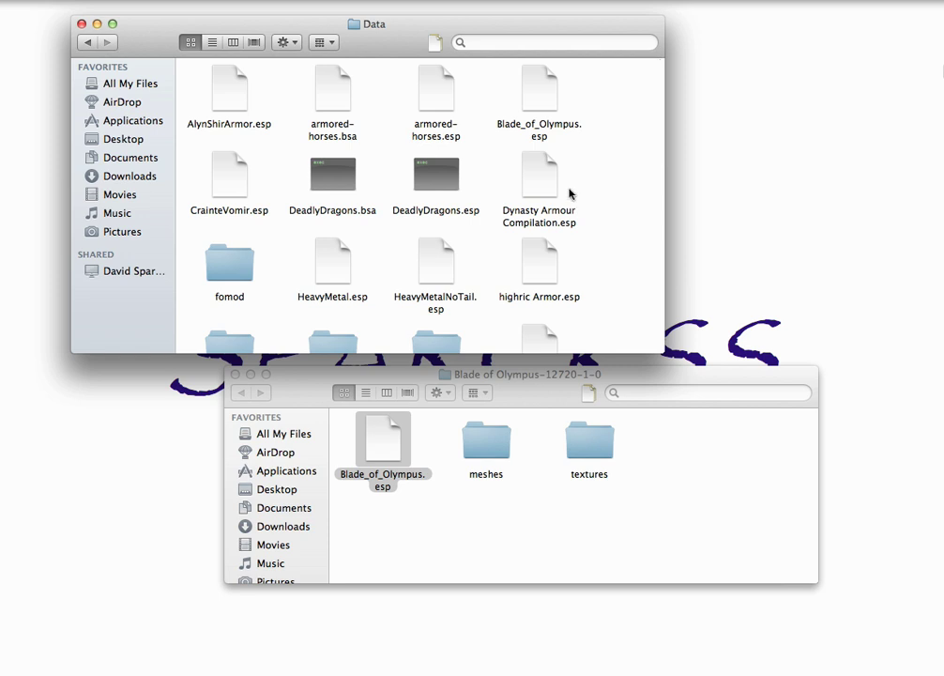
pyautogui.scroll(-3, 495, 274)
pyautogui.scroll(-2, 496, 274)
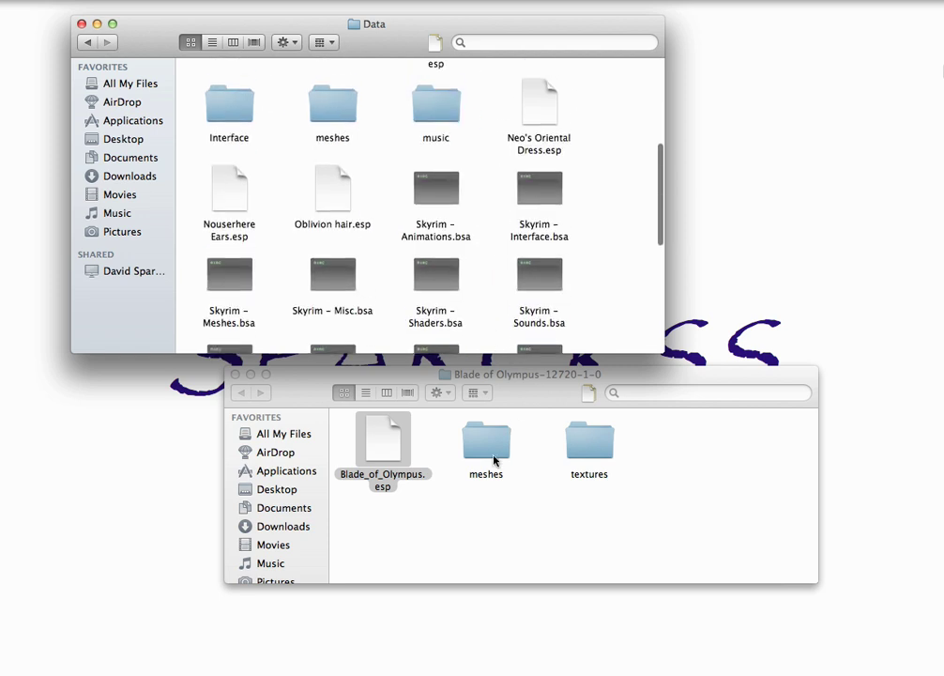
pyautogui.doubleClick(338, 121)
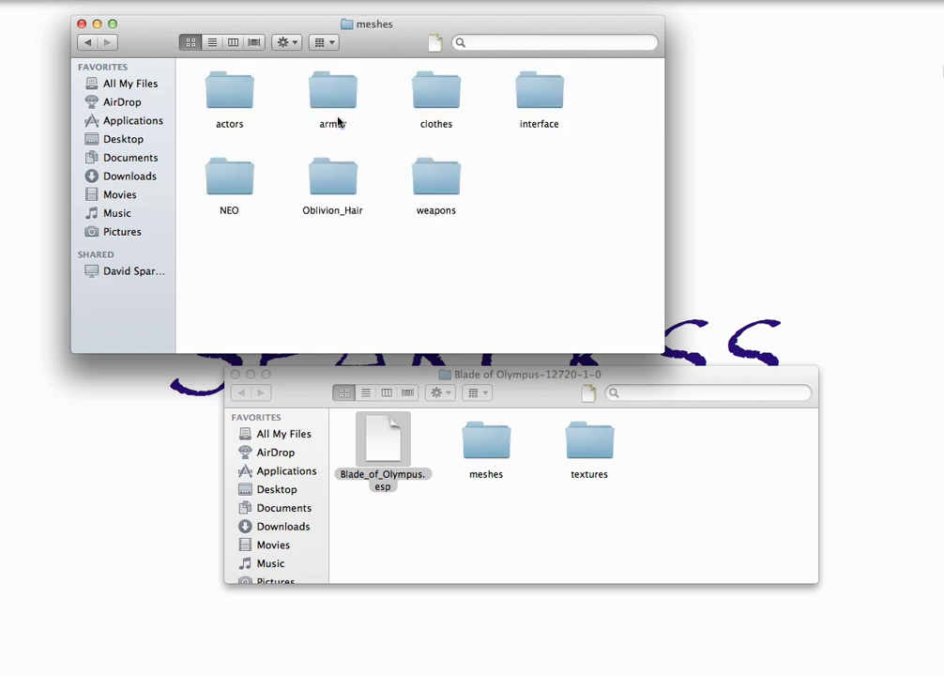
pyautogui.click(512, 437)
pyautogui.doubleClick(483, 446)
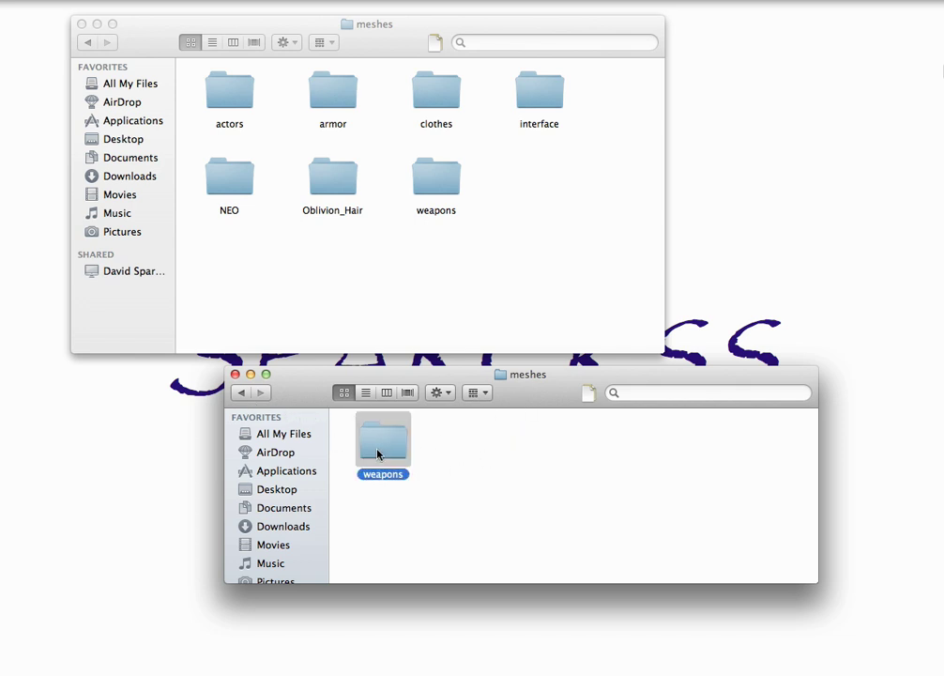
# - Look inside the game's meshes weapons folder, then copy the mod's Blade_of_Olympus mesh folder
pyautogui.click(512, 189)
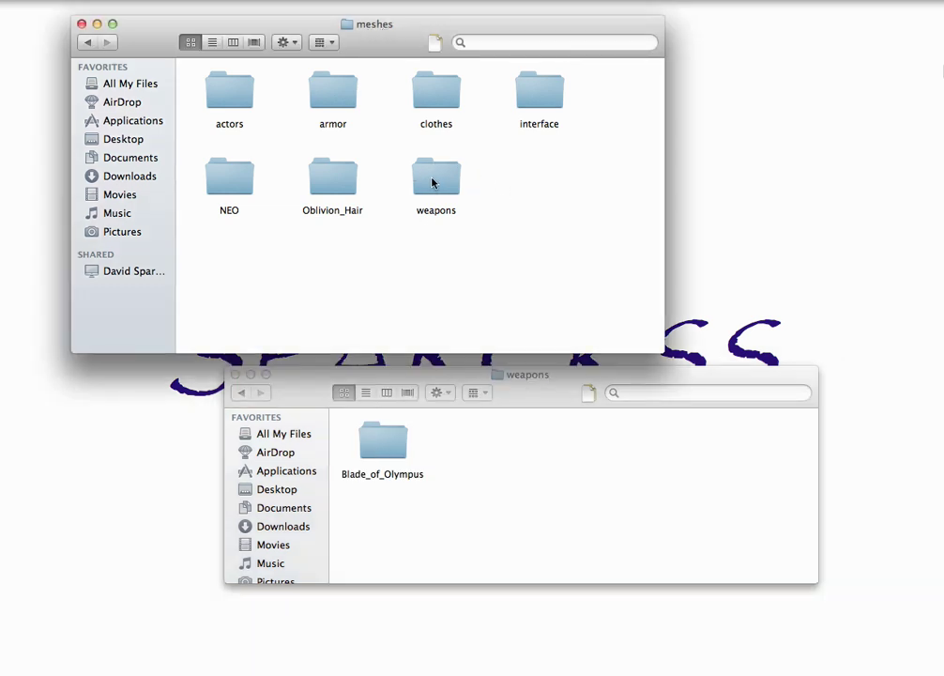
pyautogui.doubleClick(432, 183)
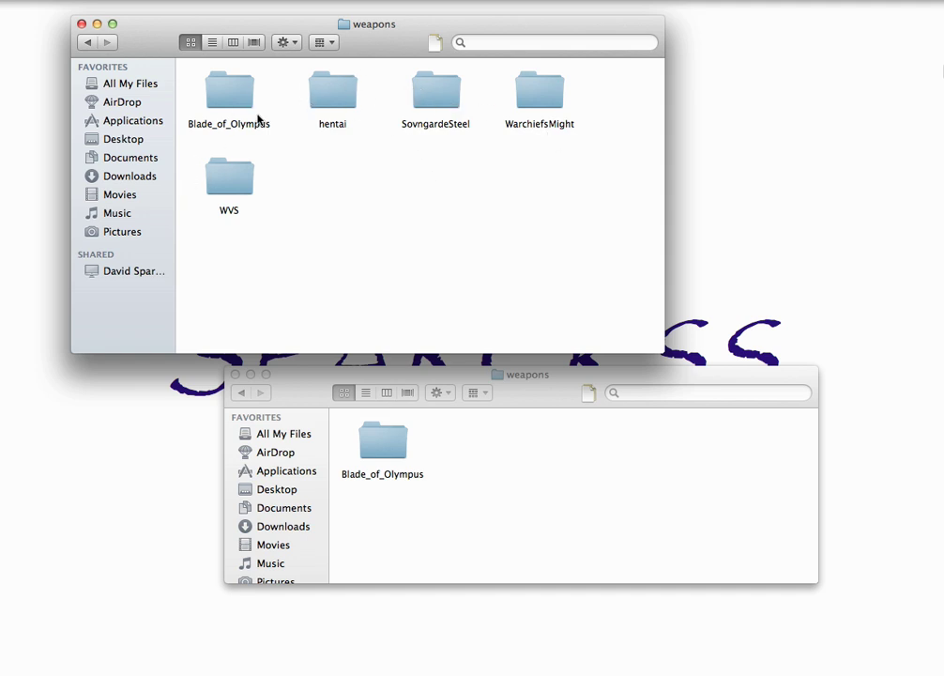
pyautogui.click(86, 43)
pyautogui.rightClick(381, 452)
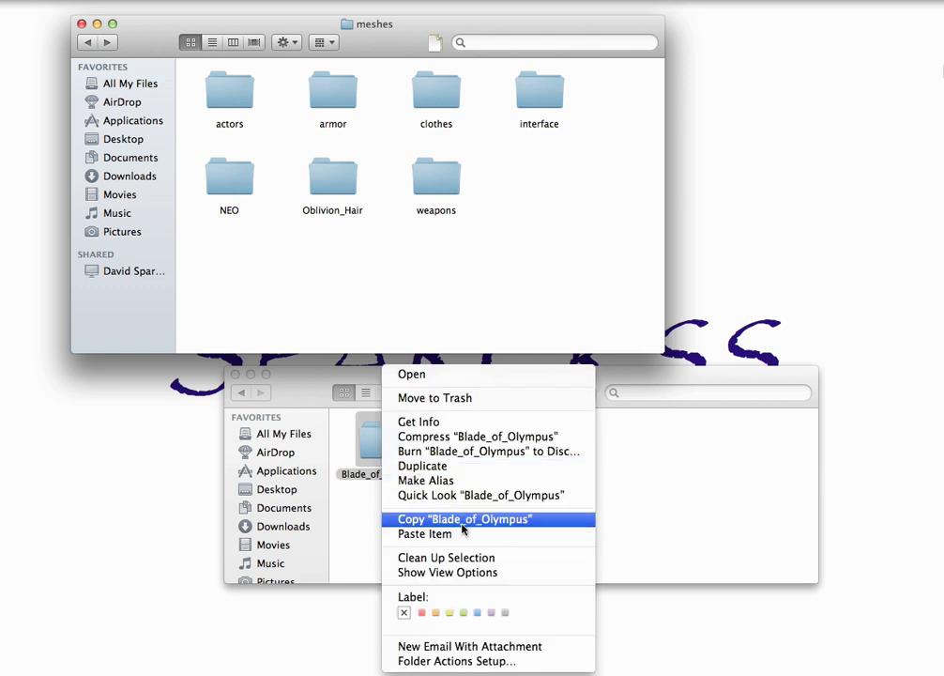
pyautogui.click(358, 522)
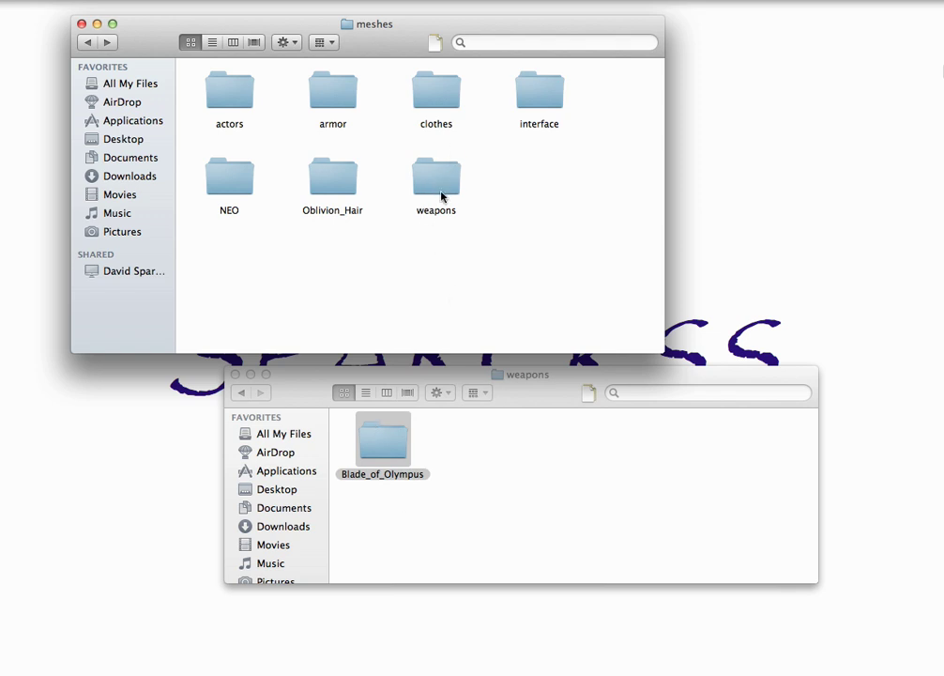
# - Confirm Blade_of_Olympus is in the game's meshes weapons folder, then return to meshes
pyautogui.click(527, 395)
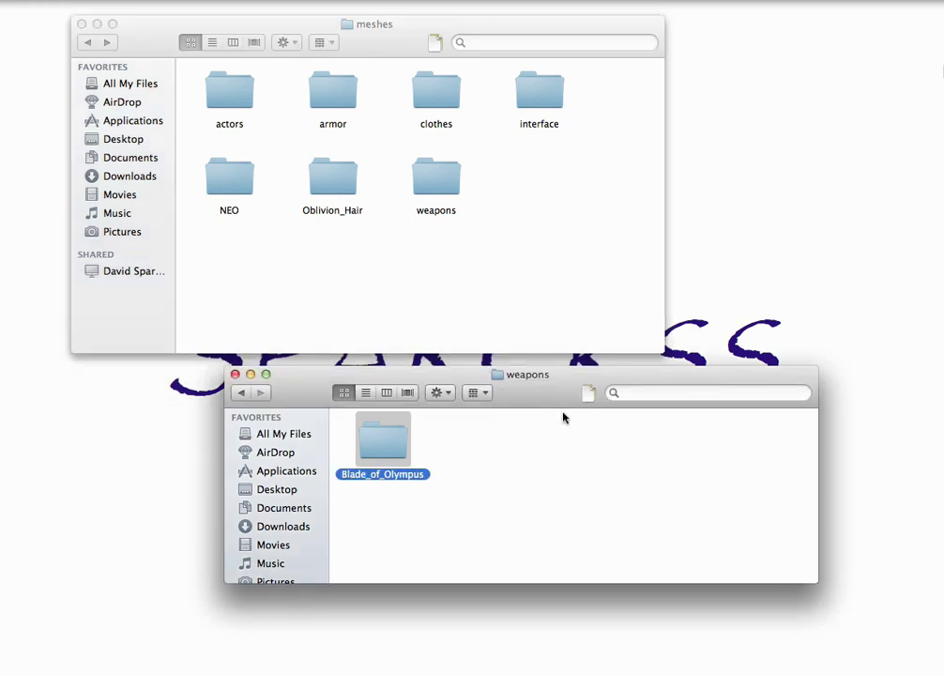
pyautogui.doubleClick(436, 188)
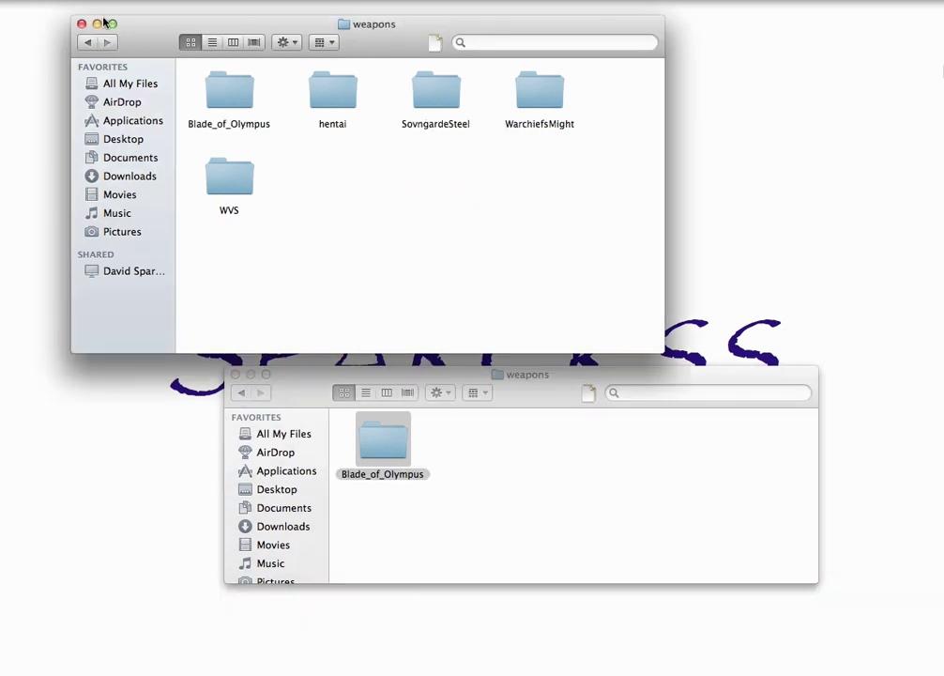
pyautogui.click(86, 42)
# - Return both windows to their top folders and open the mod's and the game's textures folders
pyautogui.click(87, 43)
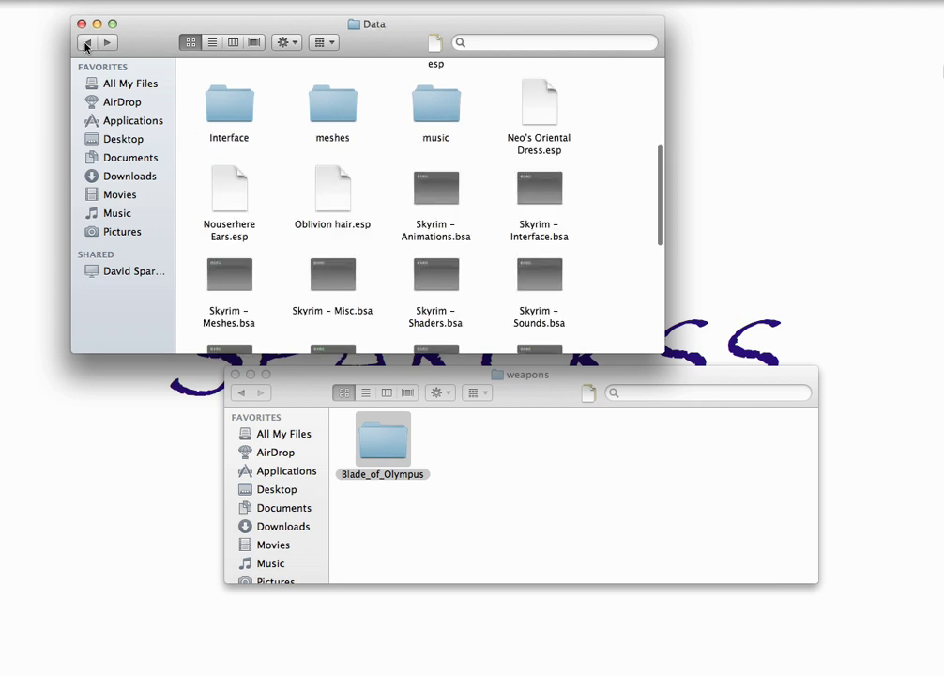
pyautogui.click(416, 446)
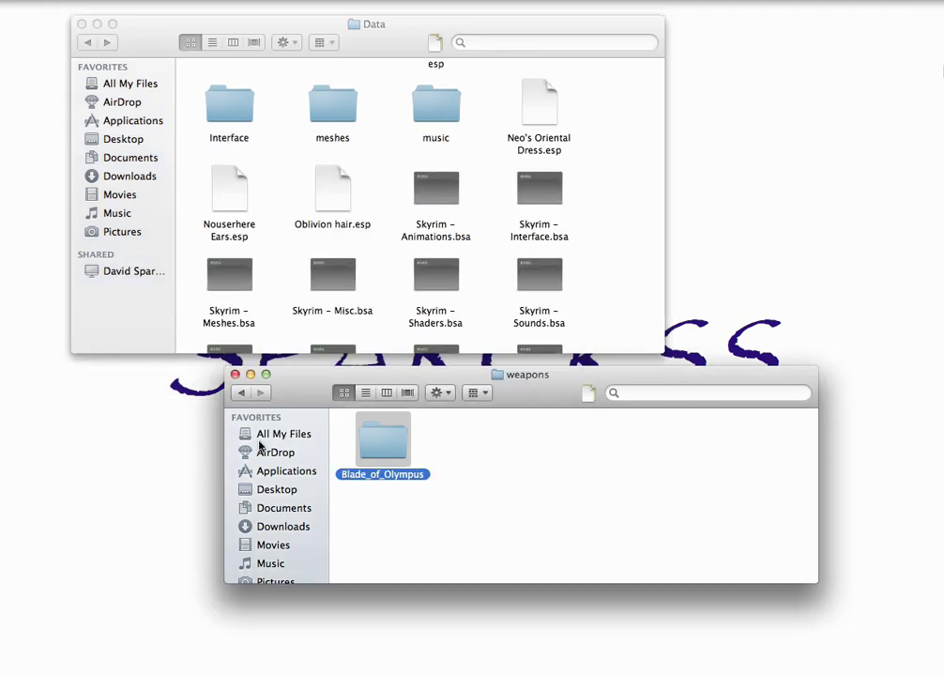
pyautogui.click(241, 392)
pyautogui.click(241, 392)
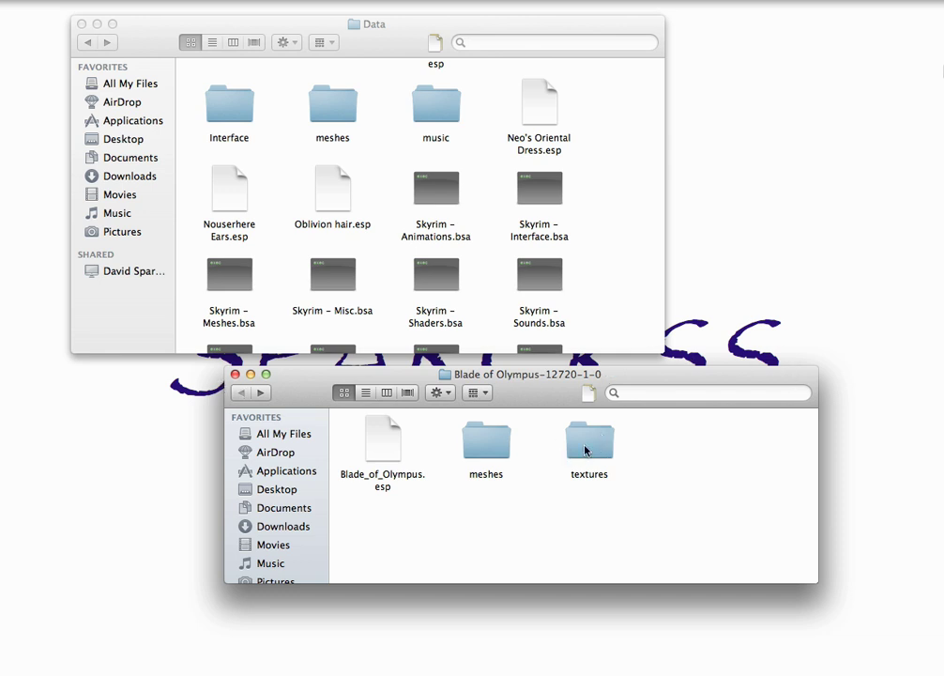
pyautogui.scroll(-3, 489, 230)
pyautogui.scroll(-5, 489, 231)
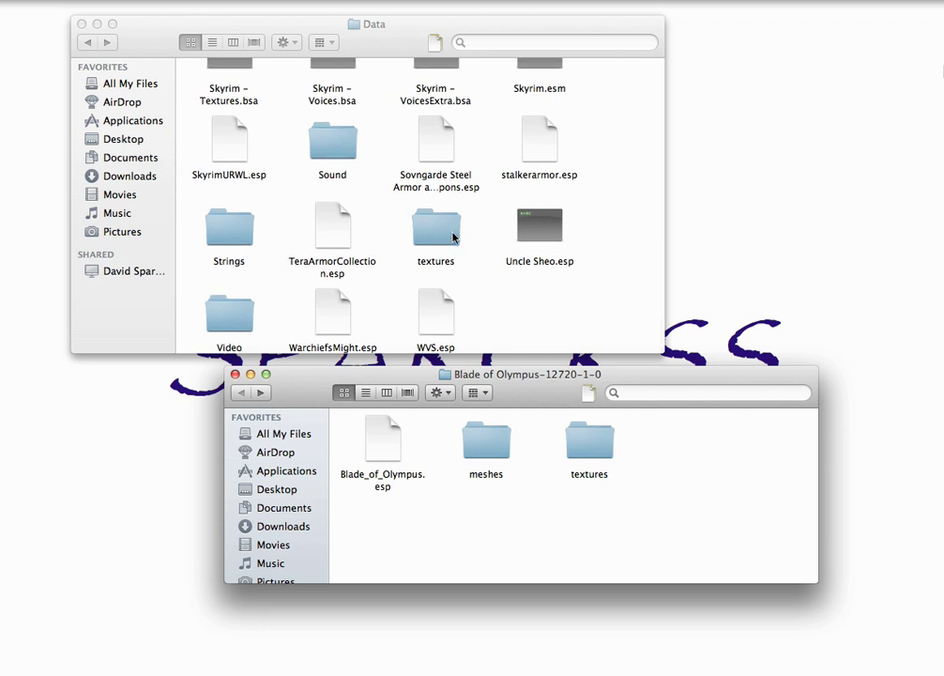
pyautogui.doubleClick(597, 443)
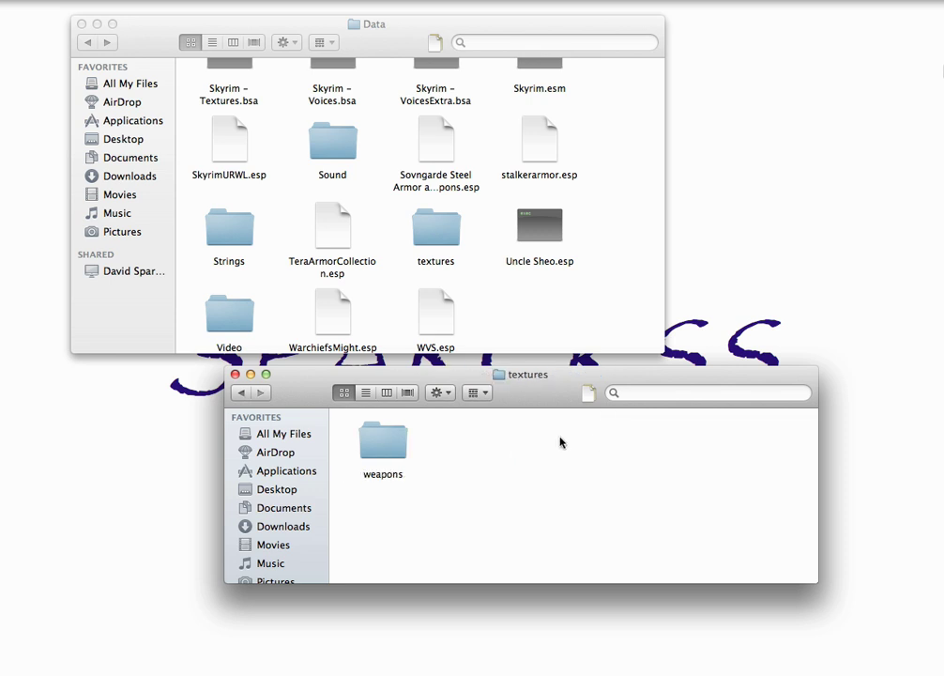
pyautogui.doubleClick(438, 236)
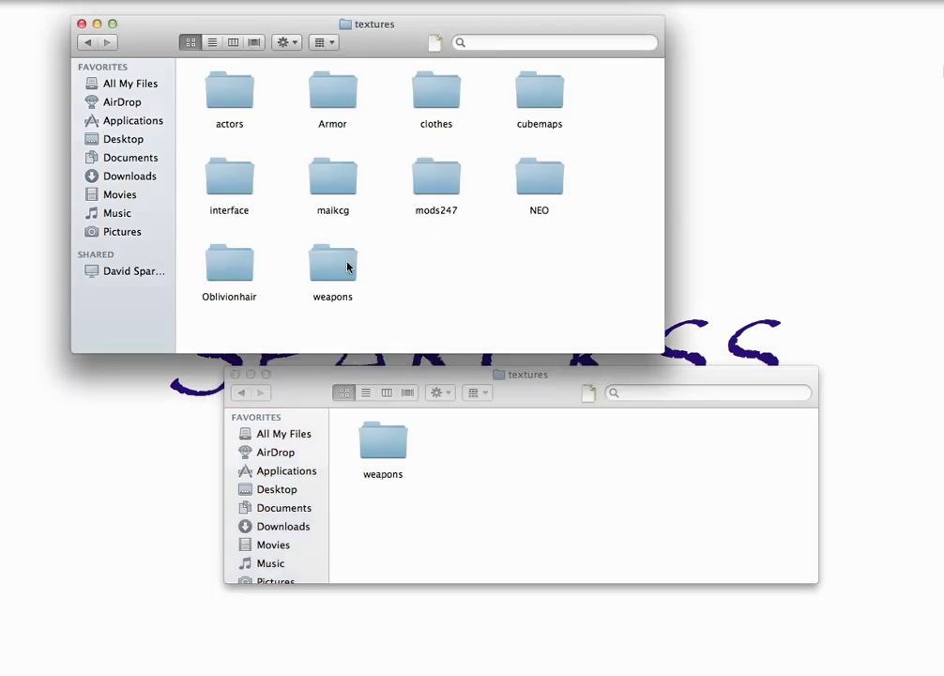
# - Copy Blade_of_Olympus from the mod's textures weapons folder, then go back to the mod's top folder
pyautogui.doubleClick(384, 446)
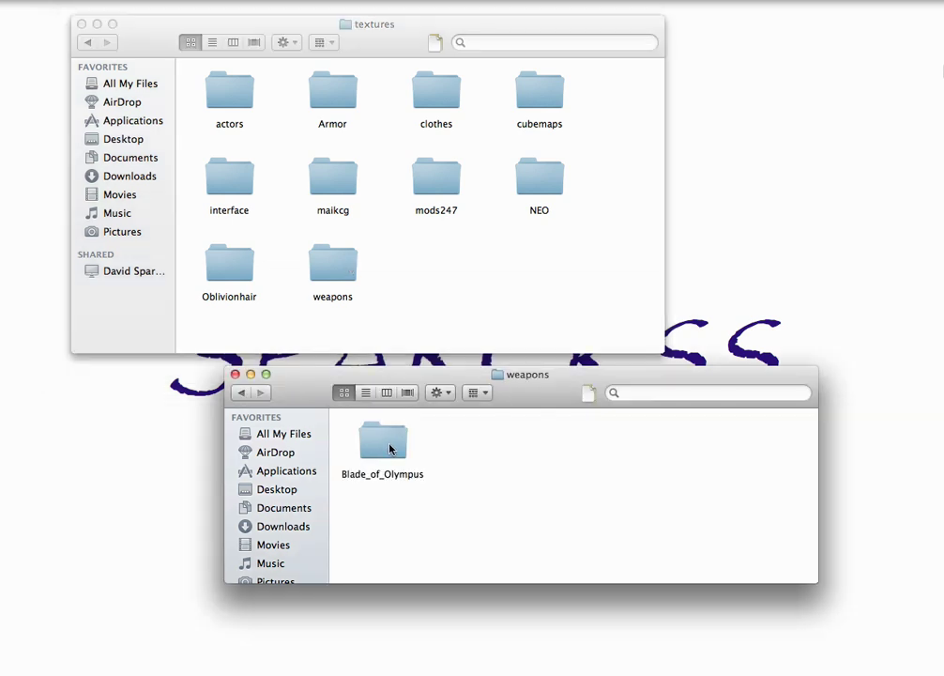
pyautogui.rightClick(390, 450)
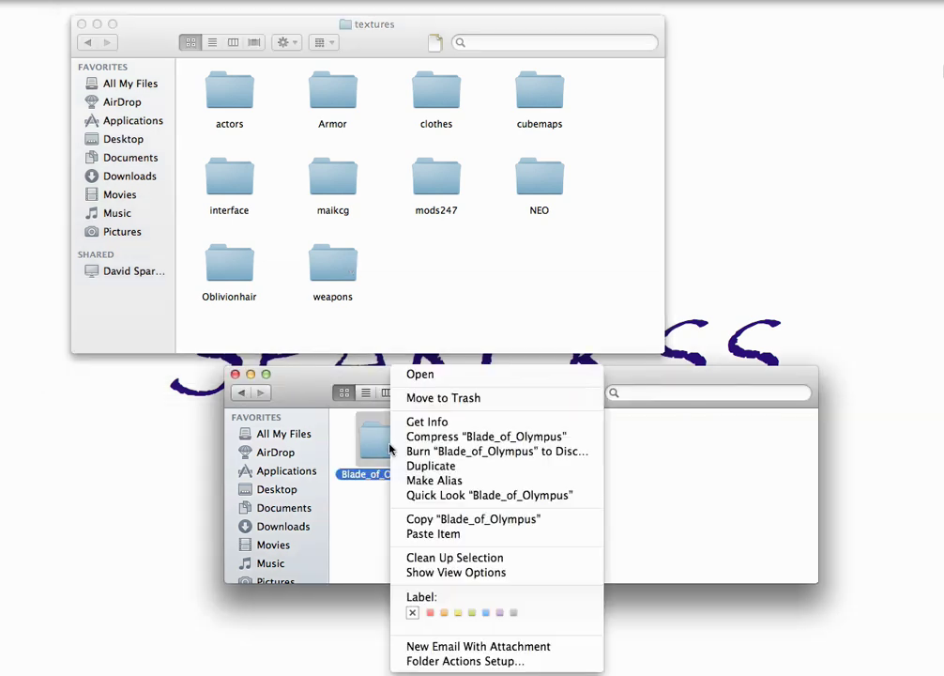
pyautogui.click(454, 519)
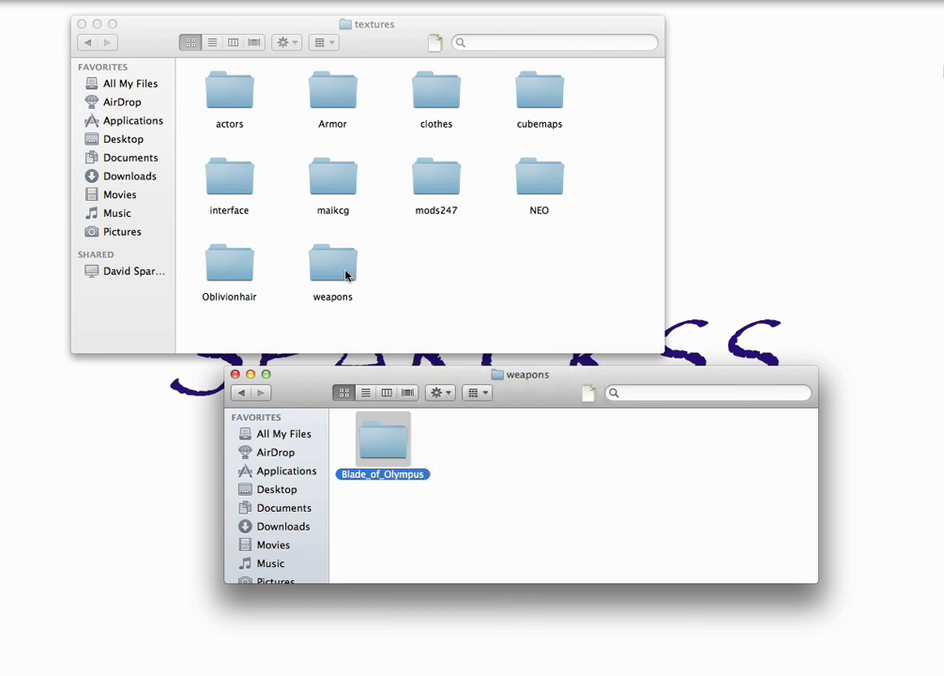
pyautogui.moveTo(380, 446)
pyautogui.mouseDown()
pyautogui.moveTo(344, 293)
pyautogui.moveTo(381, 460)
pyautogui.moveTo(380, 443)
pyautogui.mouseUp()
pyautogui.click(387, 508)
pyautogui.click(240, 393)
pyautogui.click(238, 393)
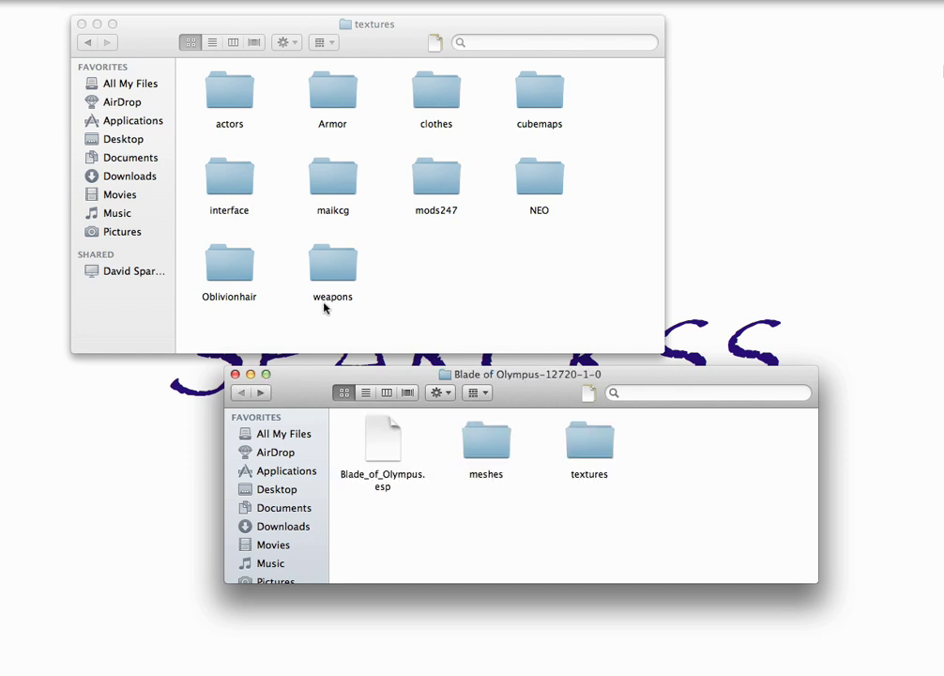
# - Check the .dds files in textures/weapons/Blade_of_Olympus, then go back up to The Elder Scrolls V Skyrim
pyautogui.doubleClick(335, 272)
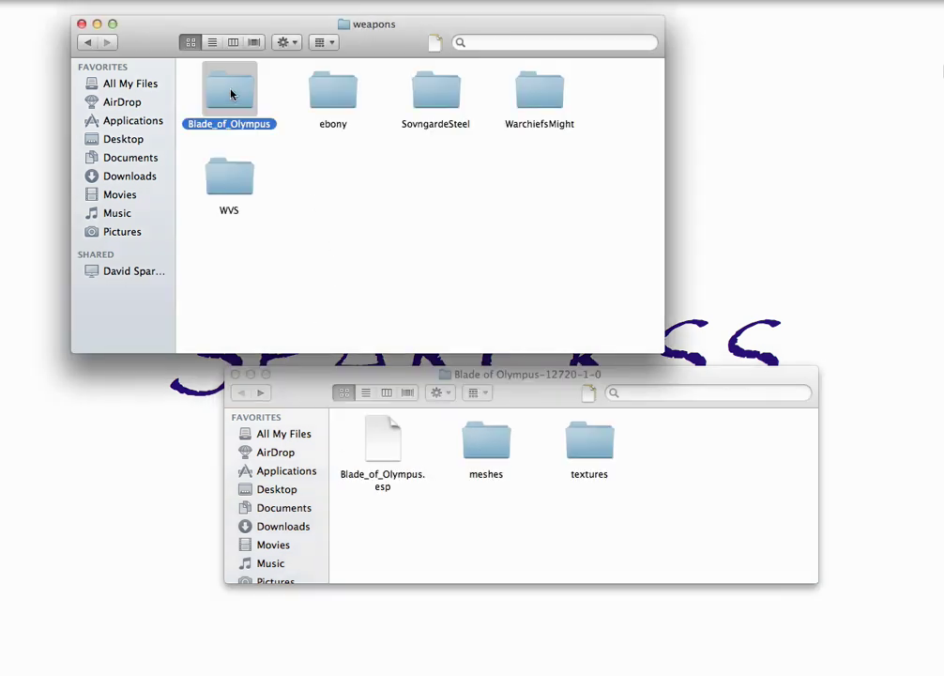
pyautogui.doubleClick(232, 92)
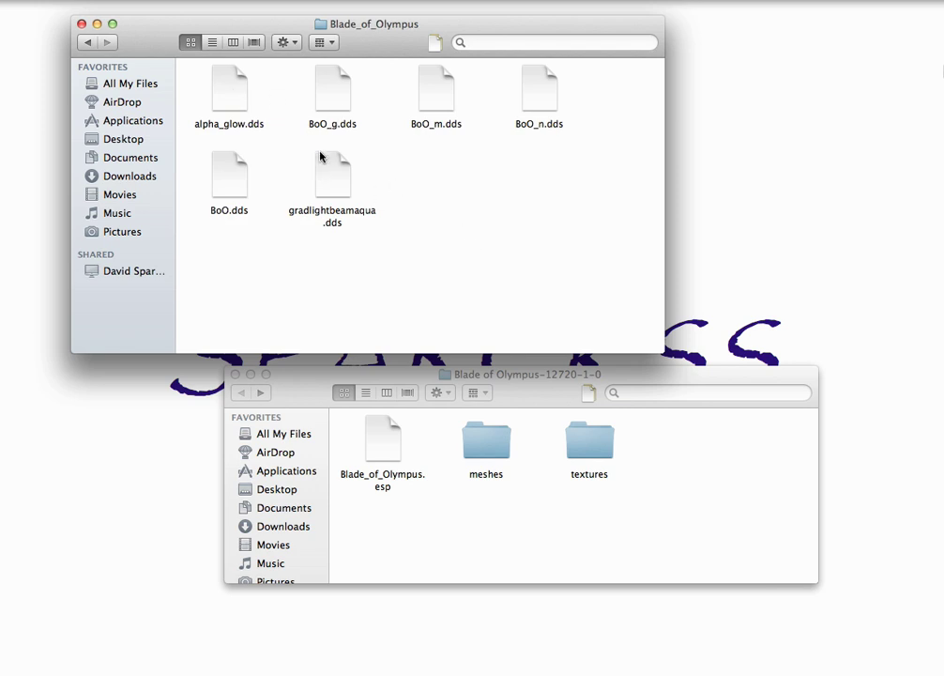
pyautogui.click(88, 42)
pyautogui.click(88, 42)
pyautogui.click(88, 42)
pyautogui.scroll(10, 444, 160)
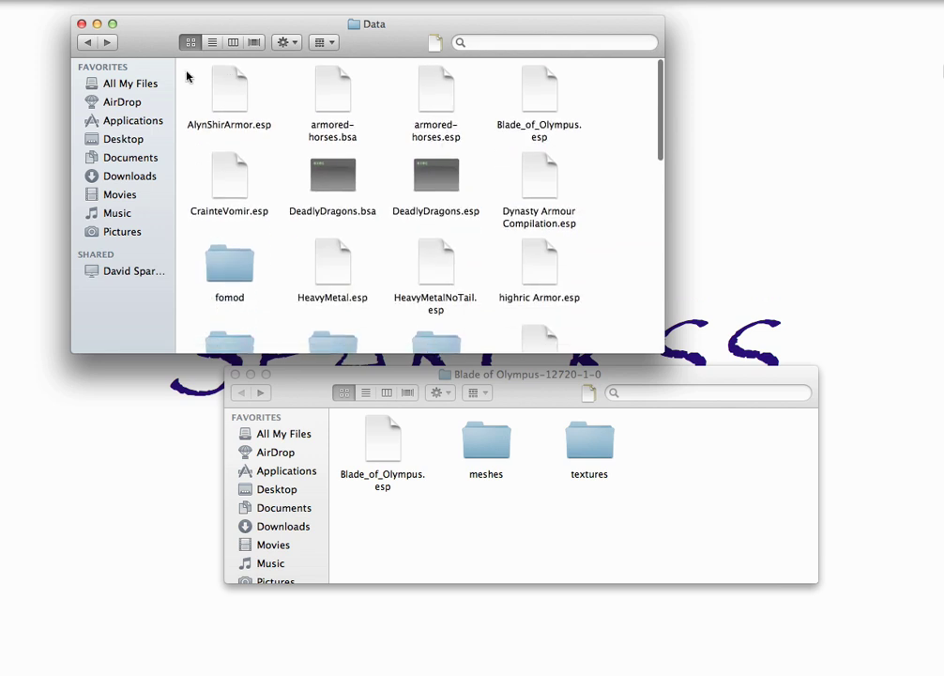
pyautogui.click(89, 42)
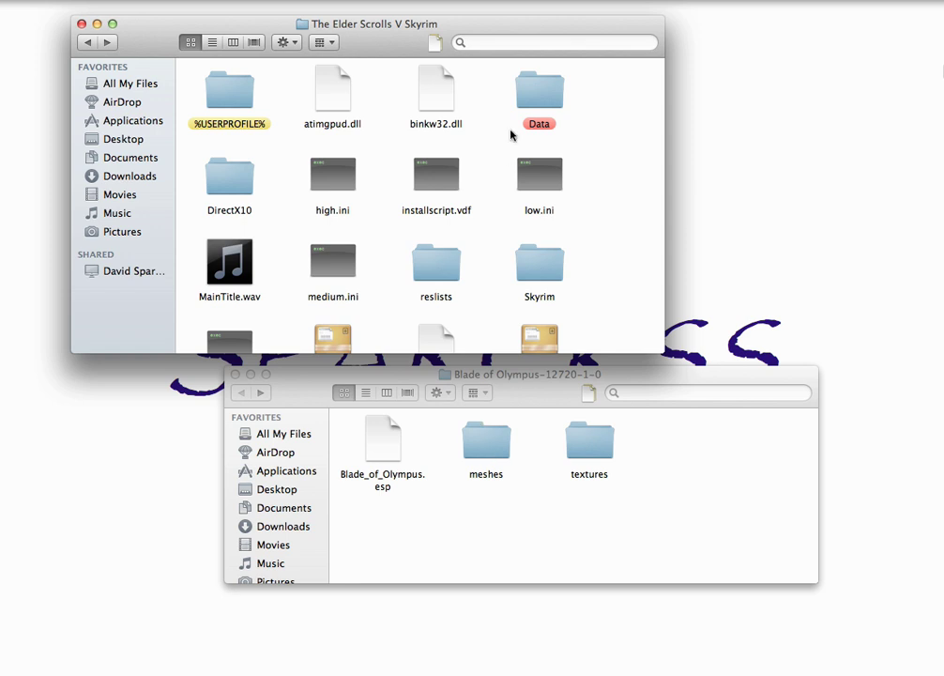
# - Open the game's Data folder and then its meshes folder
pyautogui.click(544, 88)
pyautogui.doubleClick(543, 88)
pyautogui.scroll(-5, 467, 227)
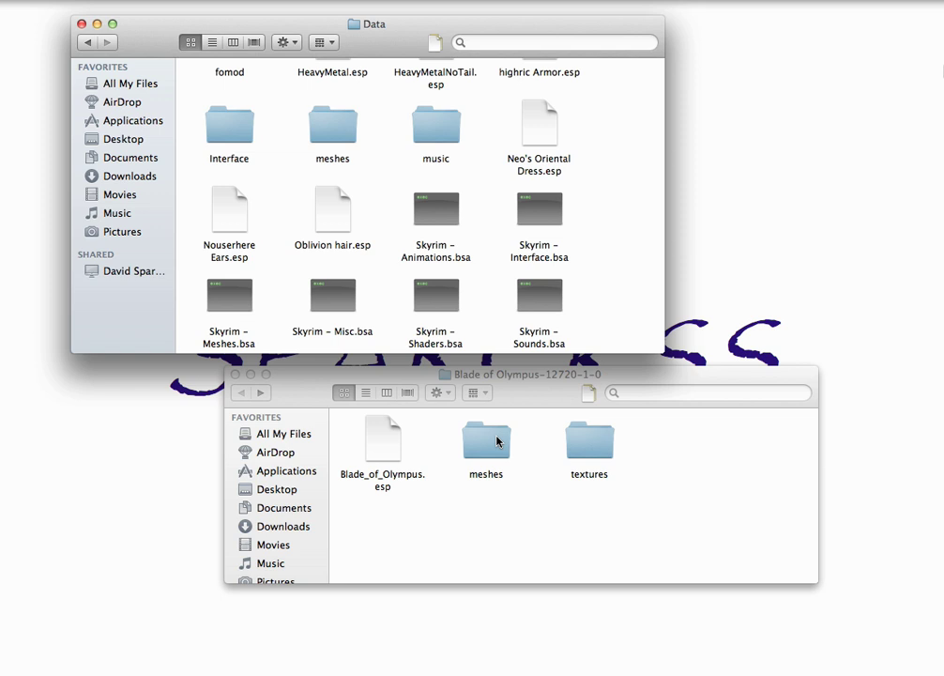
pyautogui.doubleClick(344, 131)
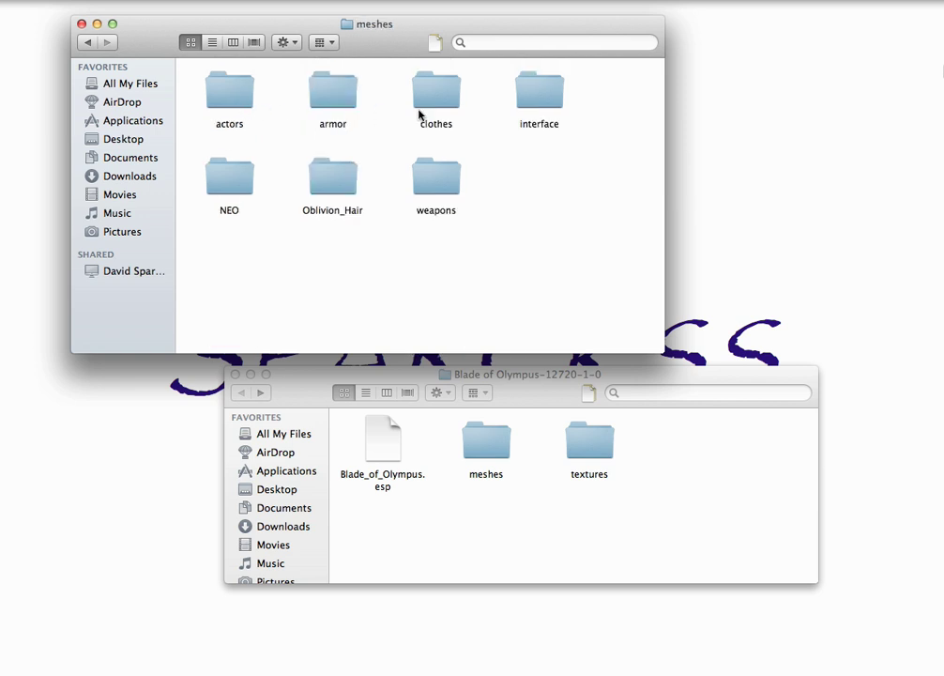
# - Browse the armor meshes subfolder twice, then return to the meshes folder
pyautogui.doubleClick(339, 99)
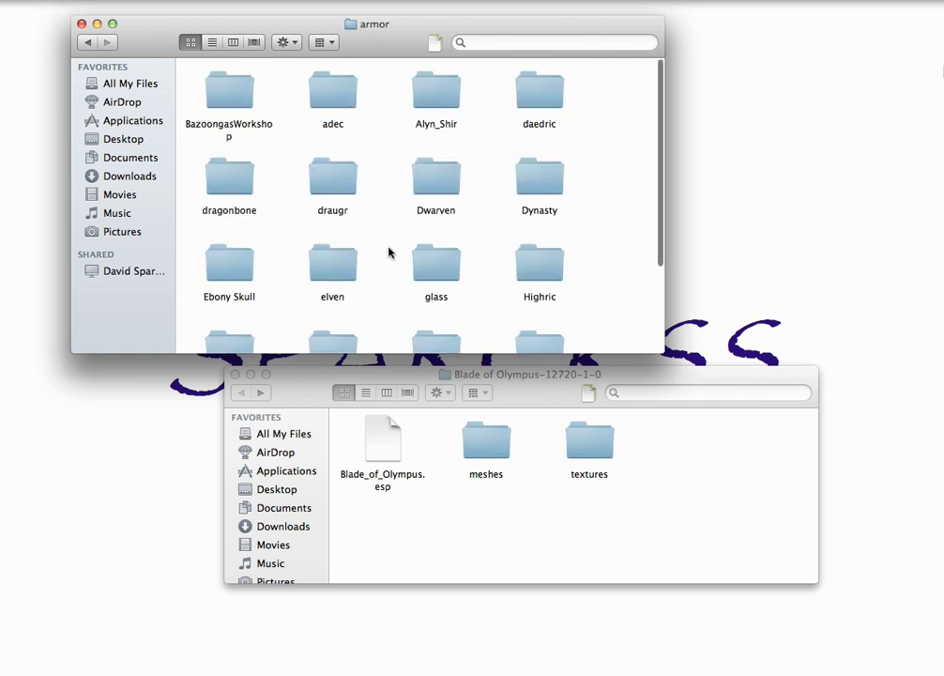
pyautogui.scroll(-5, 386, 255)
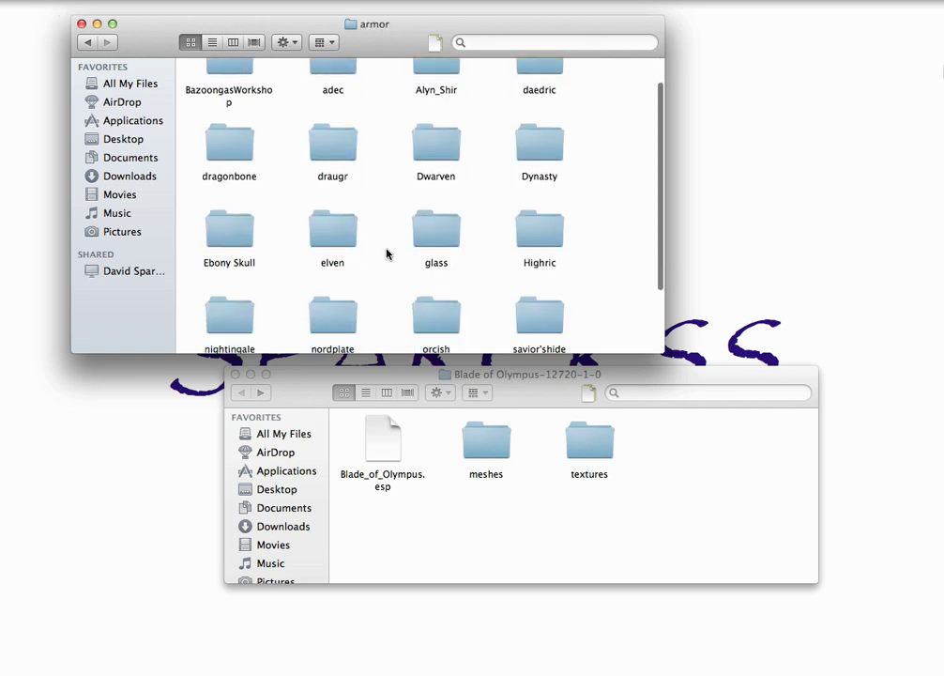
pyautogui.click(89, 43)
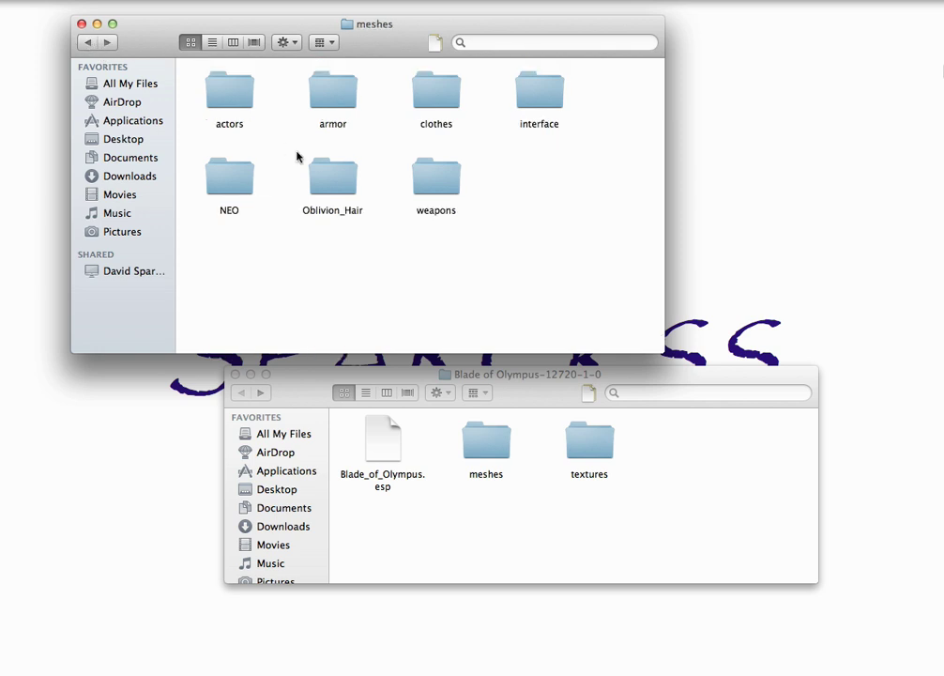
pyautogui.doubleClick(338, 89)
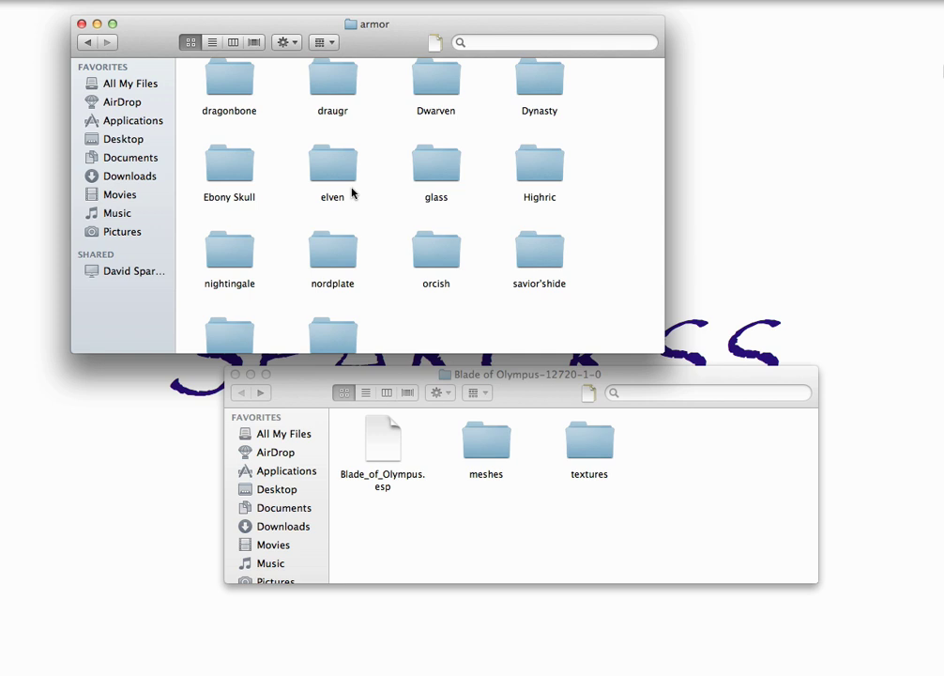
pyautogui.click(539, 501)
pyautogui.click(380, 191)
pyautogui.click(90, 42)
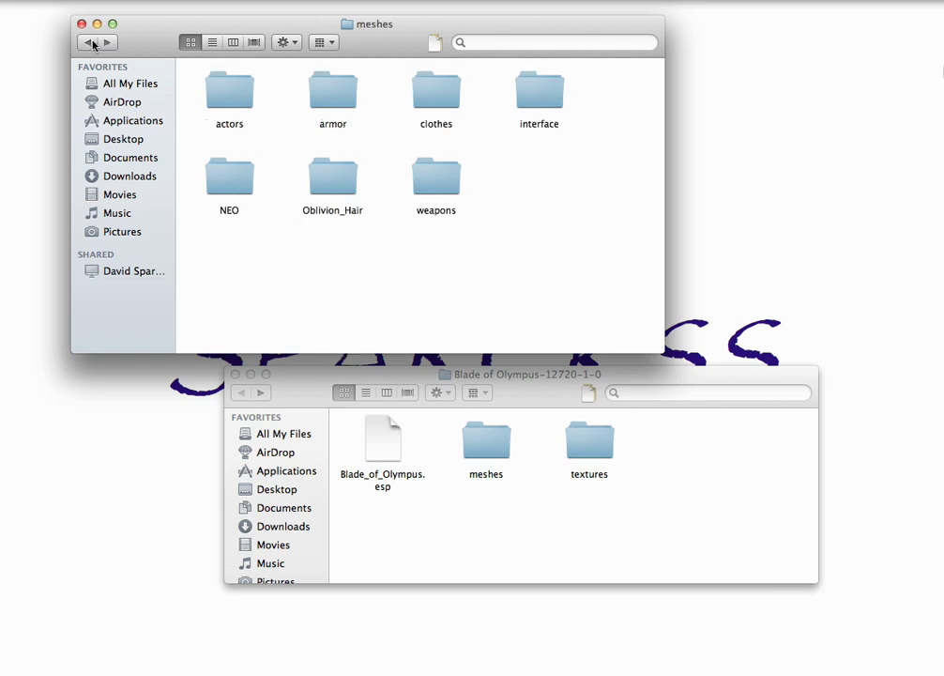
# - Go back to Data and open both the mod's and the game's textures folders
pyautogui.click(91, 44)
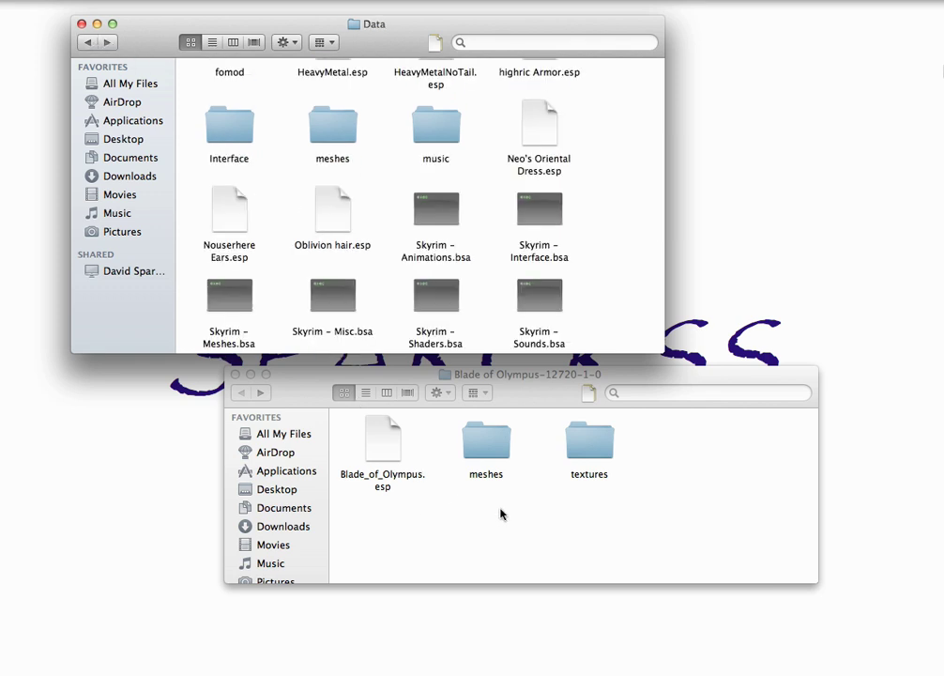
pyautogui.doubleClick(603, 453)
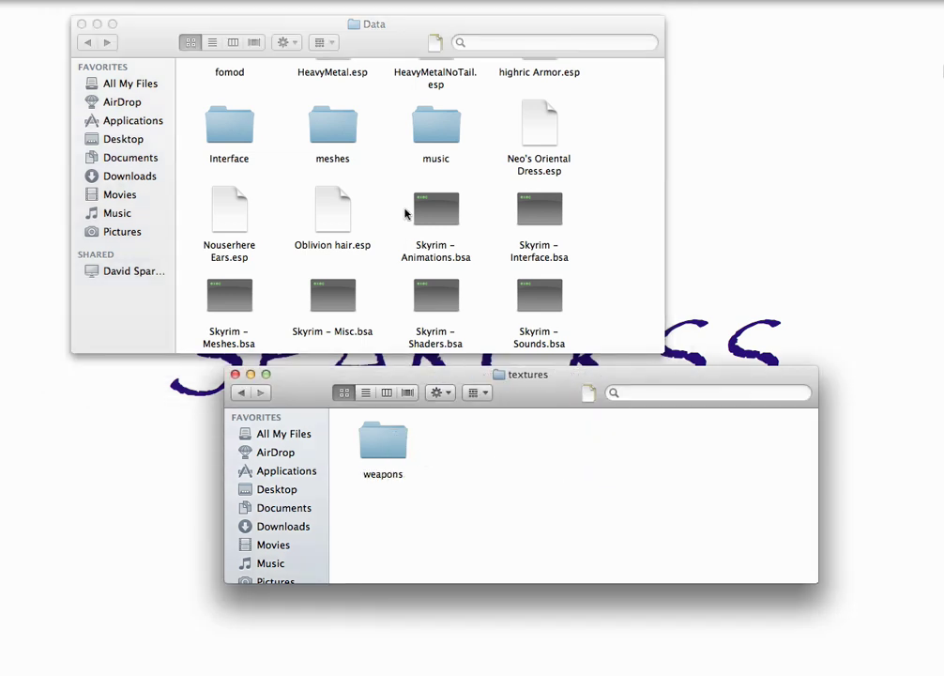
pyautogui.scroll(5, 409, 197)
pyautogui.scroll(-9, 404, 214)
pyautogui.scroll(-5, 404, 214)
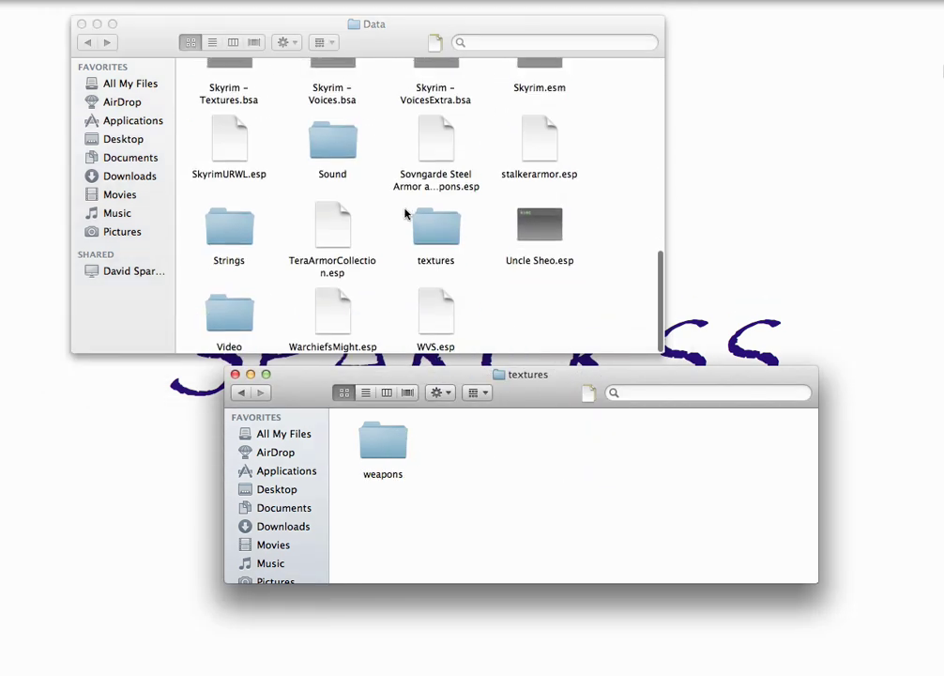
pyautogui.doubleClick(432, 235)
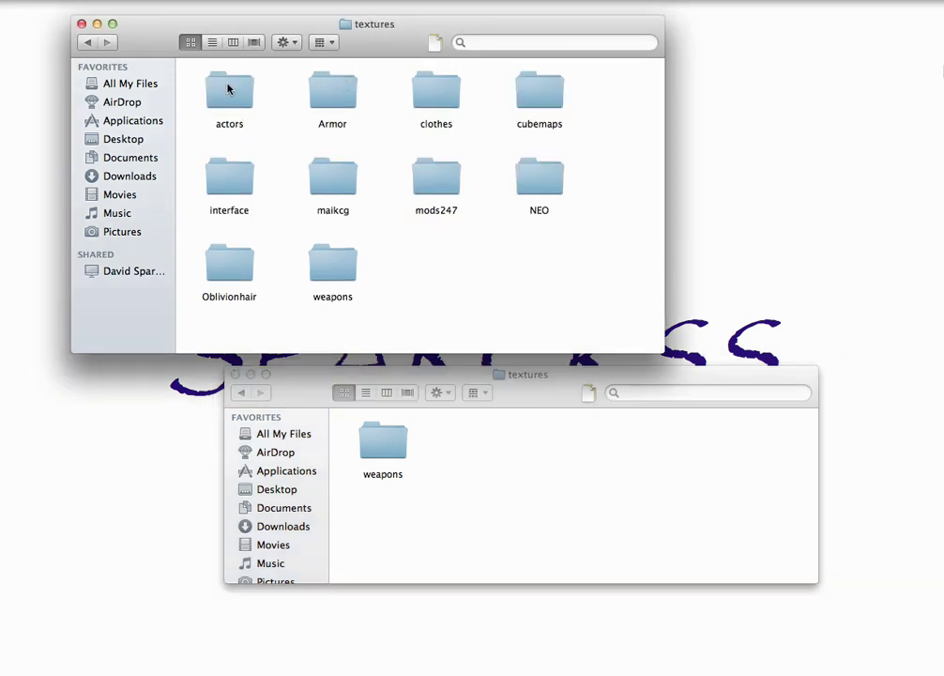
# - Look in the game's actors texture folder, then return the mod window to its top folder
pyautogui.click(212, 91)
pyautogui.doubleClick(212, 91)
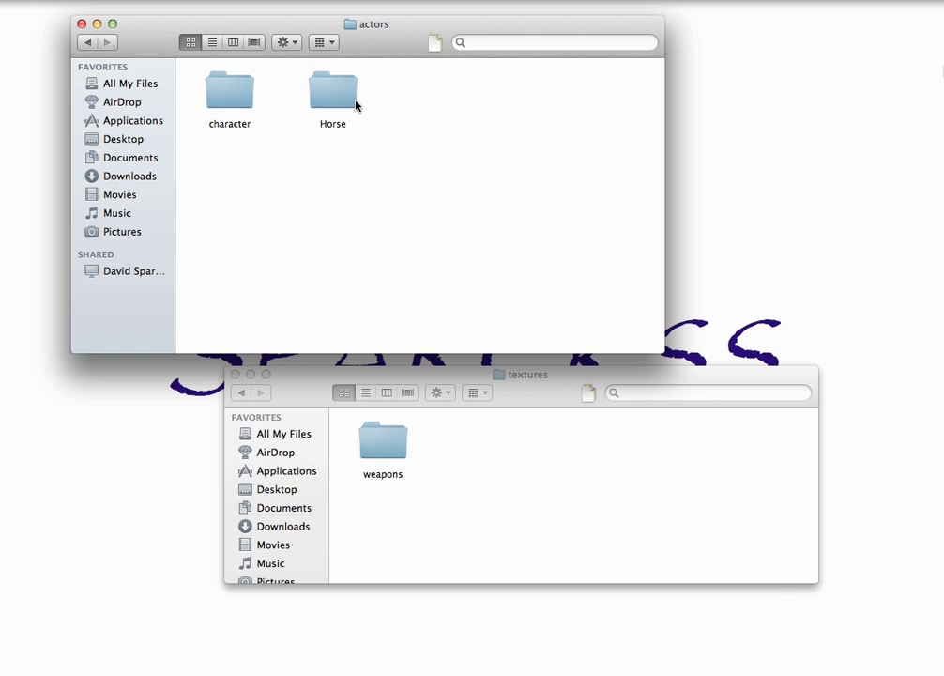
pyautogui.click(86, 44)
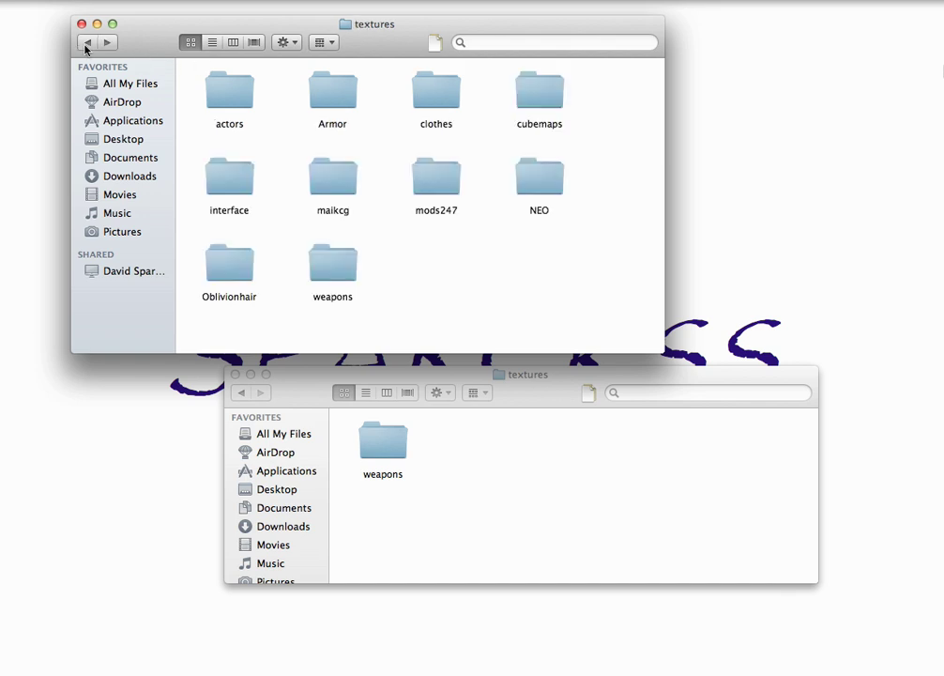
pyautogui.click(579, 487)
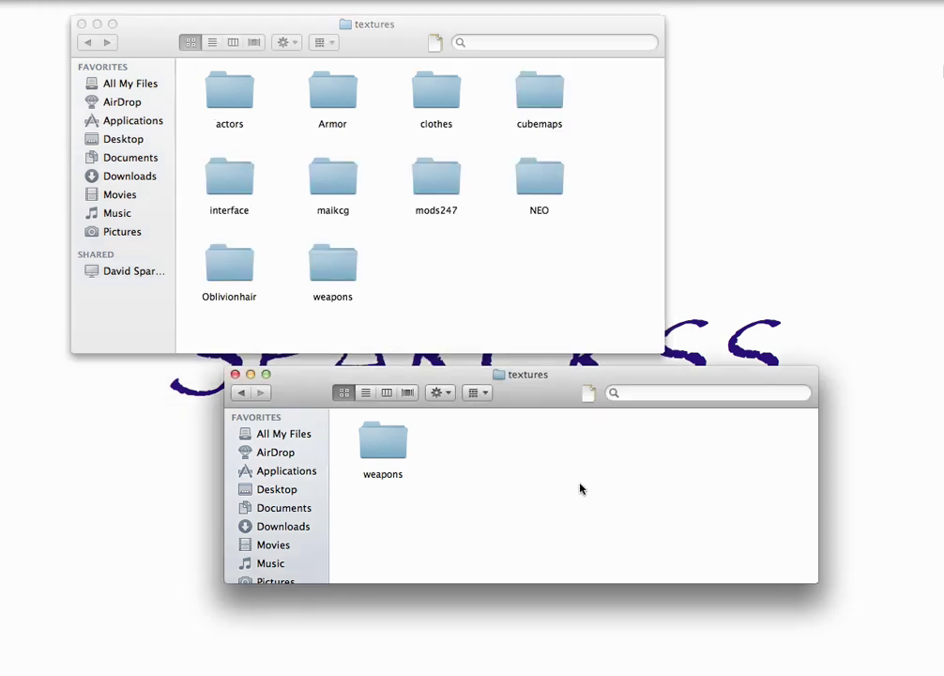
pyautogui.click(242, 398)
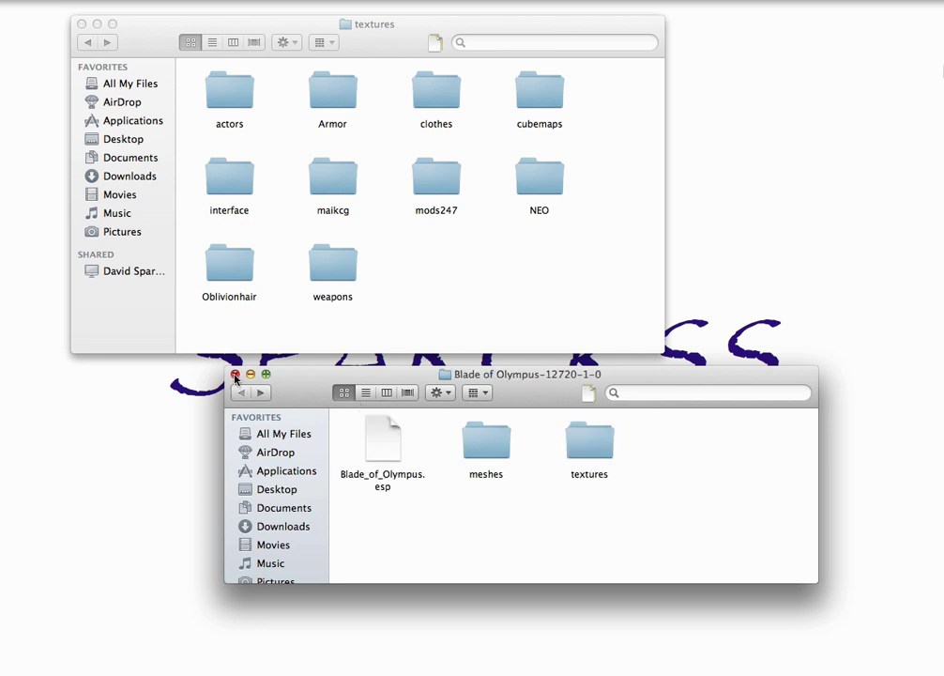
# - Close the Blade of Olympus window and browse the CHSBHC mod's Meshes > Armor folder
pyautogui.click(234, 375)
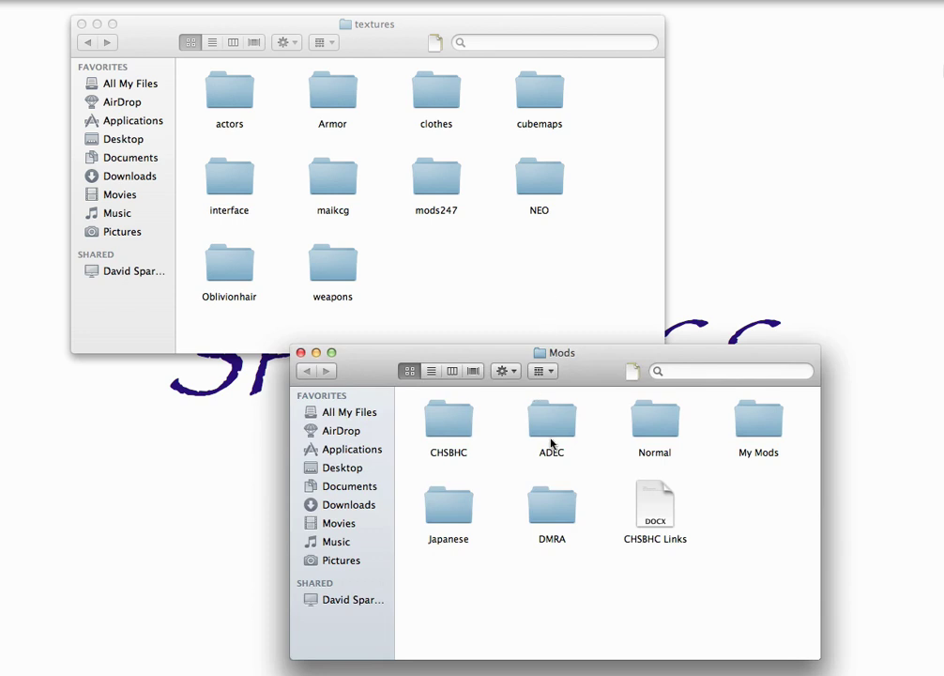
pyautogui.doubleClick(453, 425)
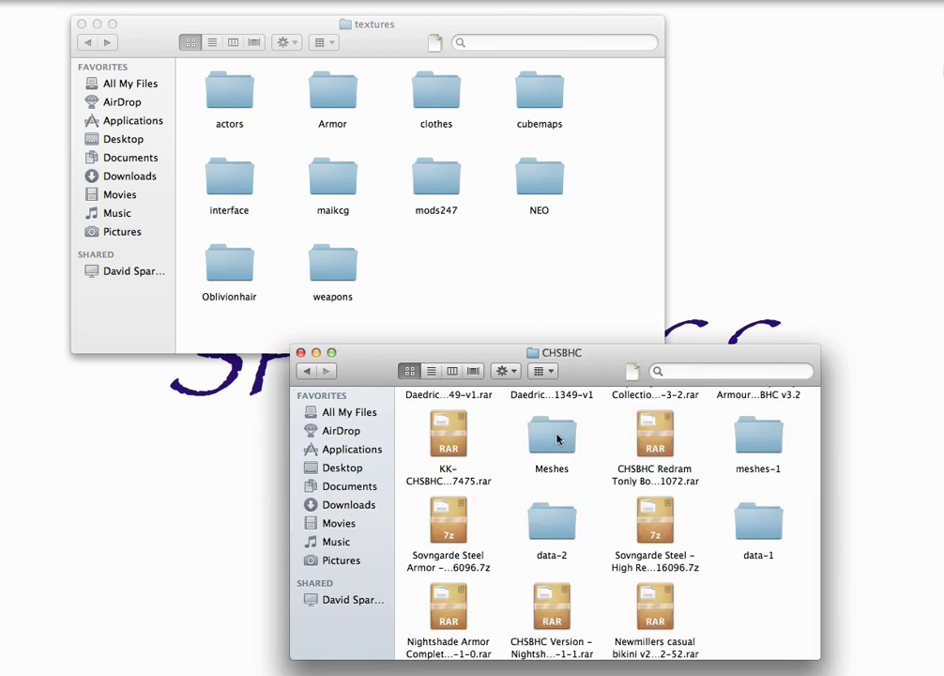
pyautogui.doubleClick(557, 438)
pyautogui.doubleClick(464, 424)
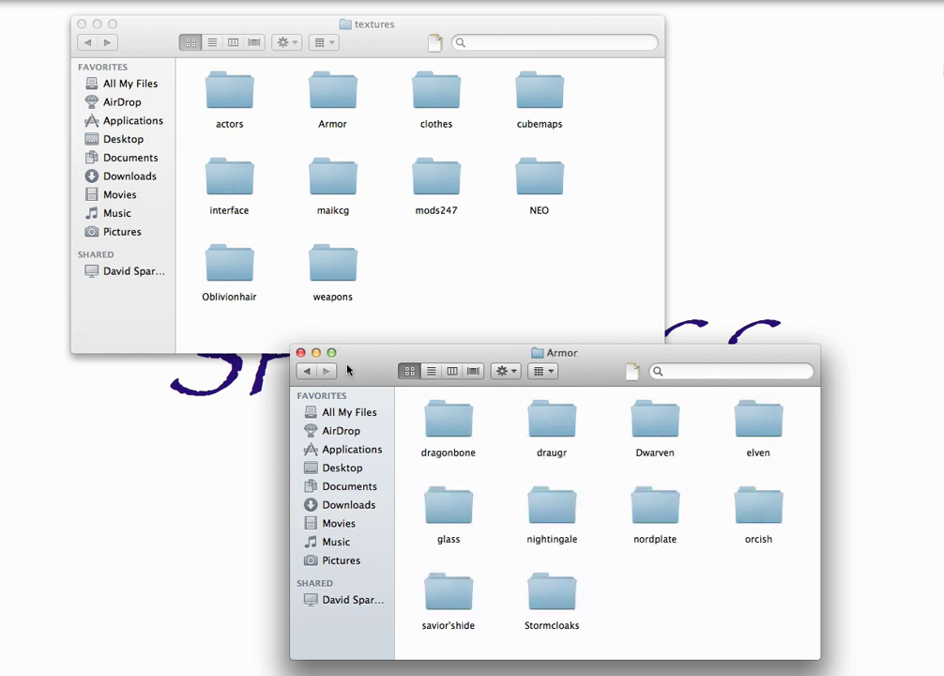
pyautogui.click(308, 372)
pyautogui.click(308, 371)
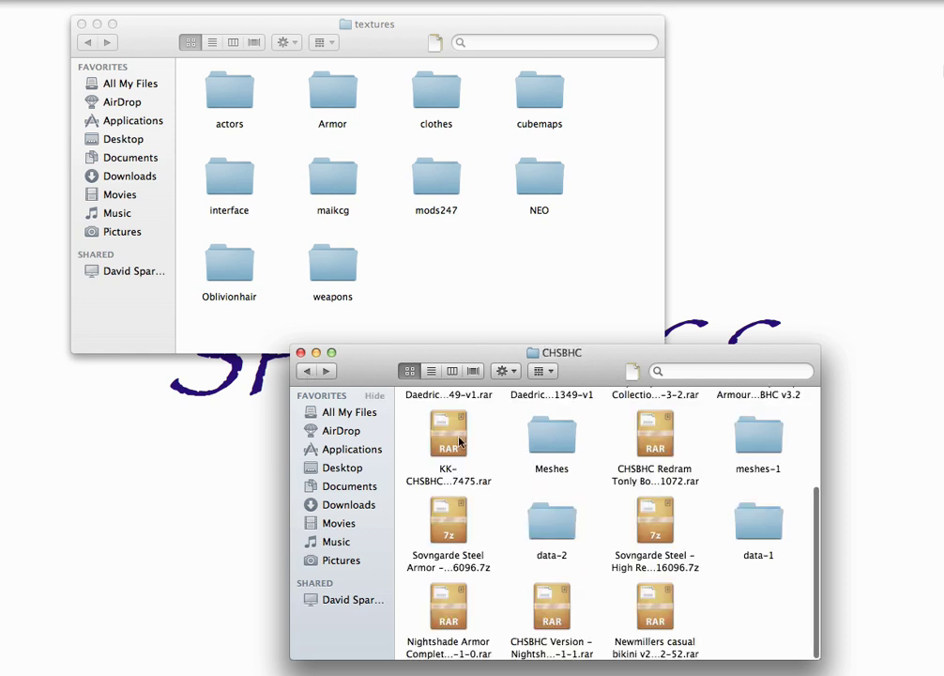
# - Browse CHSBHC's meshes-1 > actors folder, then close the CHSBHC window
pyautogui.doubleClick(758, 434)
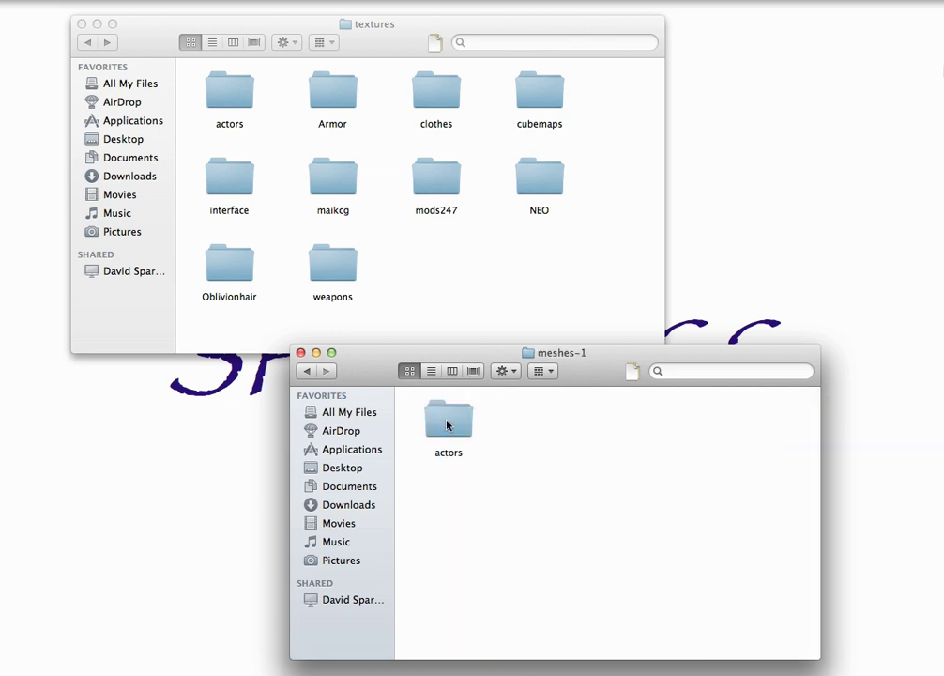
pyautogui.doubleClick(442, 415)
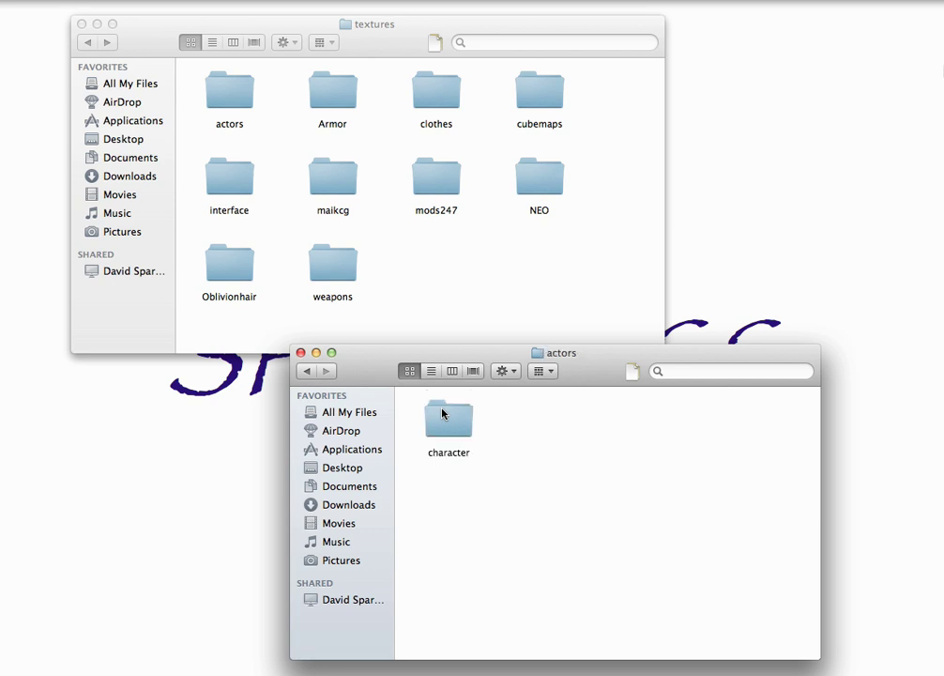
pyautogui.click(307, 372)
pyautogui.click(307, 371)
pyautogui.click(301, 353)
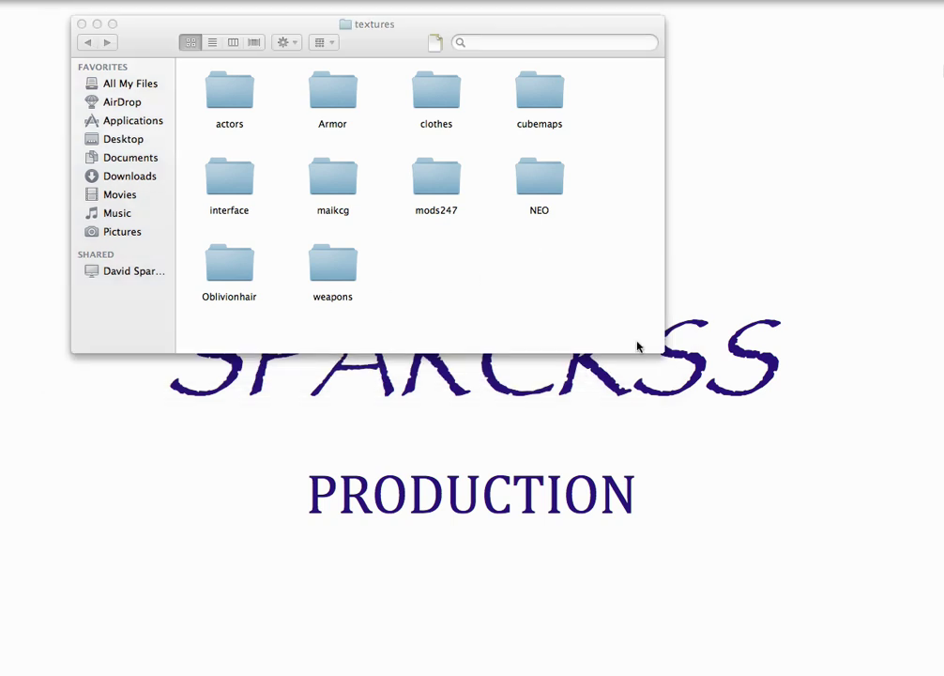
# - Go back up from textures to The Elder Scrolls V Skyrim folder and launch the Skyrim app
pyautogui.click(87, 44)
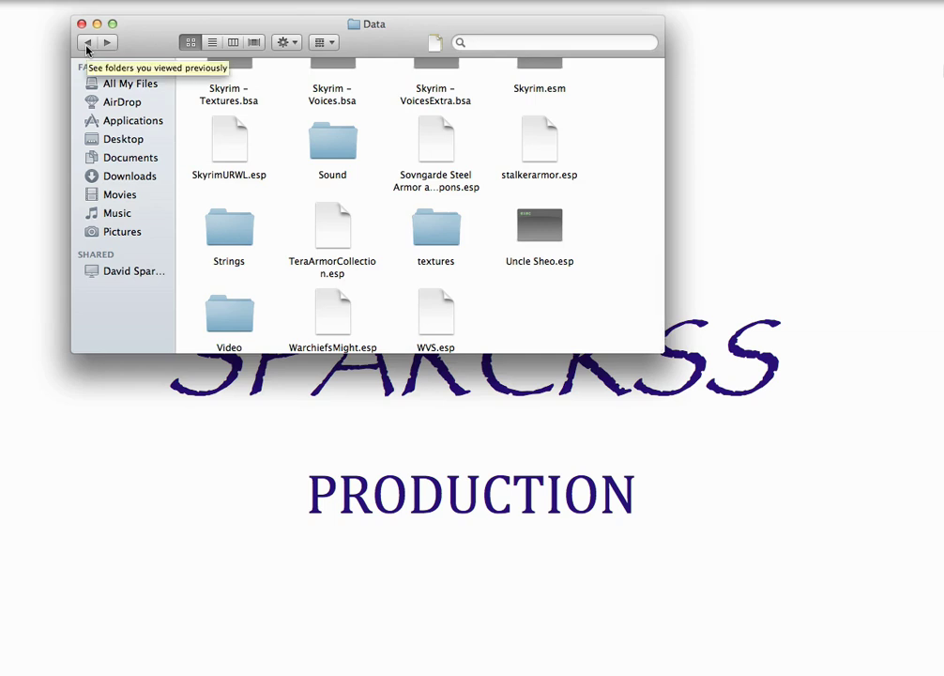
pyautogui.click(87, 44)
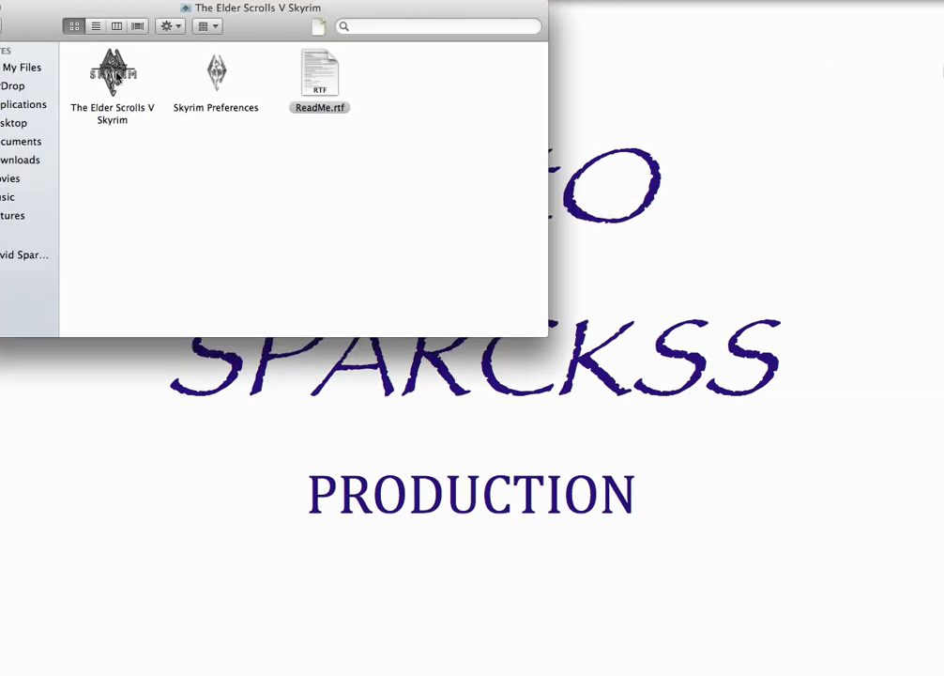
pyautogui.click(116, 79)
pyautogui.doubleClick(116, 79)
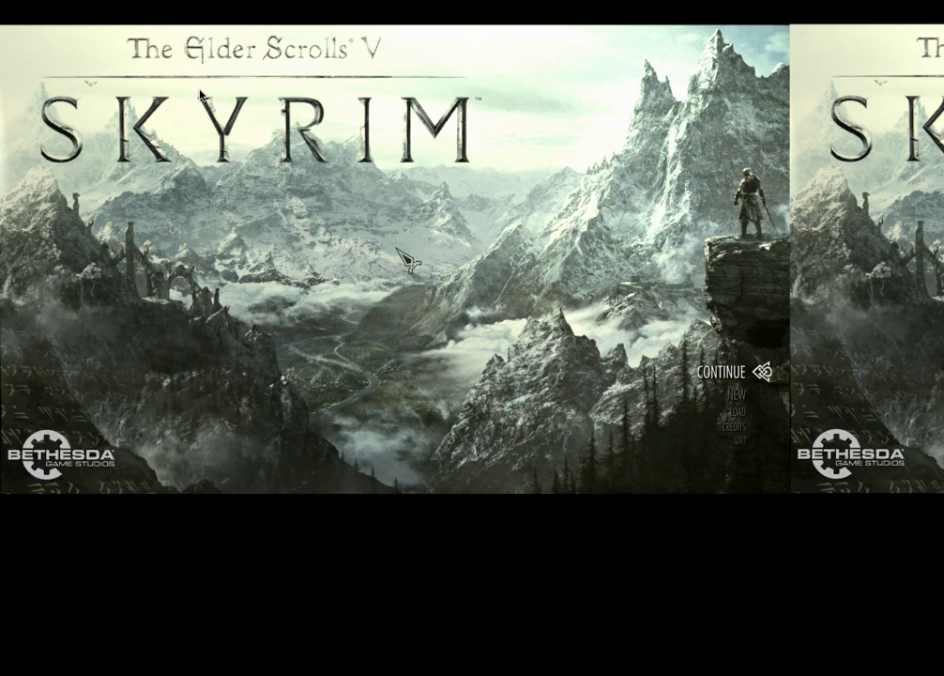
# - Continue and confirm the last saved game, then turn the view toward the smithy and anvil
pyautogui.press('Return')
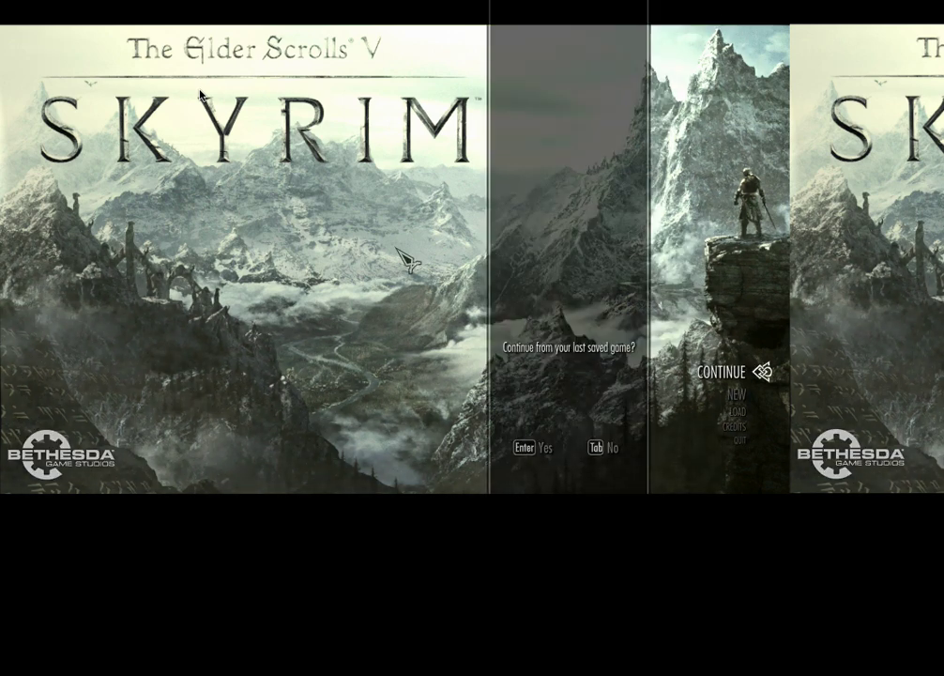
pyautogui.press('Return')
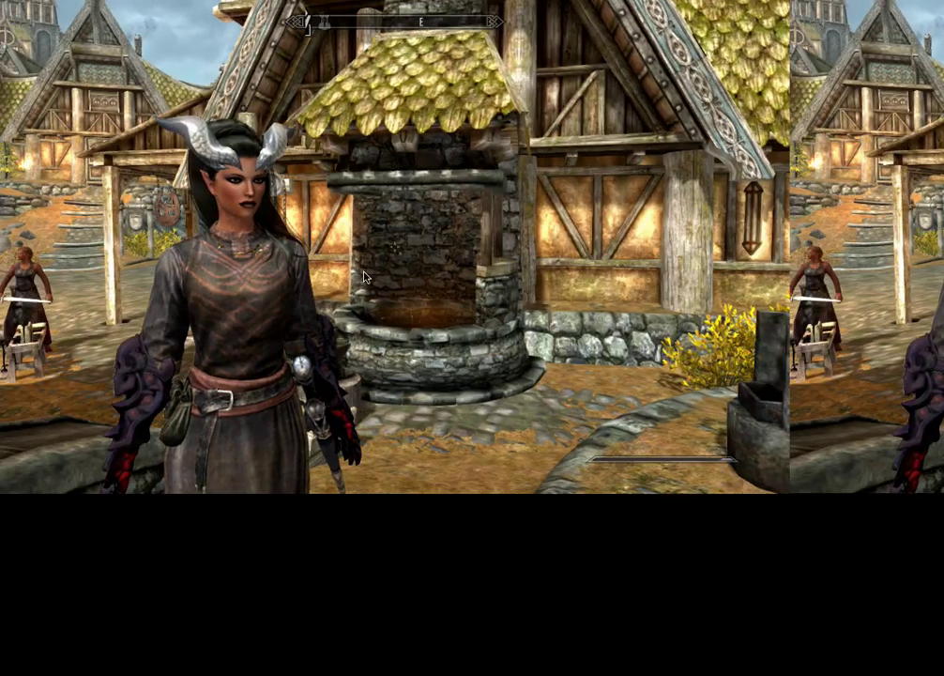
pyautogui.moveTo(200, 93); pyautogui.dragTo(395, 252)
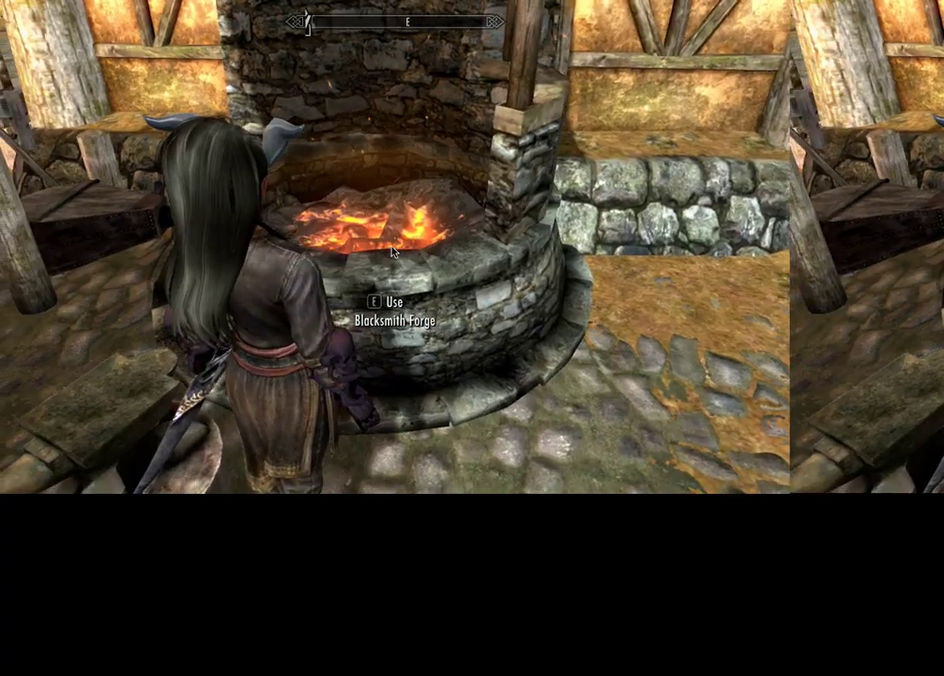
pyautogui.press('e')
pyautogui.press('Down')
pyautogui.press('Down')
pyautogui.press('Up')
pyautogui.press('Right')
pyautogui.press('Left')
pyautogui.press('Down')
pyautogui.press('Down')
pyautogui.press('Down')
pyautogui.press('Down')
pyautogui.press('Down')
pyautogui.press('Down')
pyautogui.press('Down')
pyautogui.press('Down')
pyautogui.press('Down')
pyautogui.press('Down')
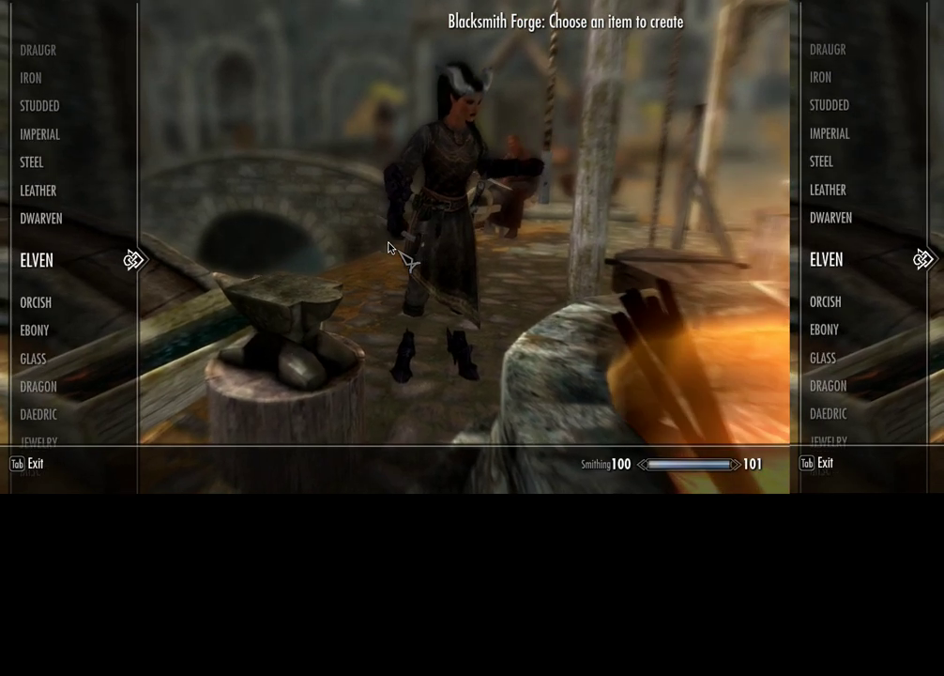
pyautogui.press('Down')
pyautogui.press('Right')
pyautogui.press('Down')
pyautogui.press('Down')
pyautogui.press('Down')
pyautogui.press('Down')
pyautogui.press('Down')
pyautogui.press('Down')
pyautogui.press('Down')
pyautogui.press('Down')
pyautogui.press('Down')
pyautogui.press('Down')
pyautogui.press('Down')
pyautogui.press('Down')
pyautogui.press('Down')
pyautogui.press('Down')
pyautogui.press('Down')
pyautogui.press('Down')
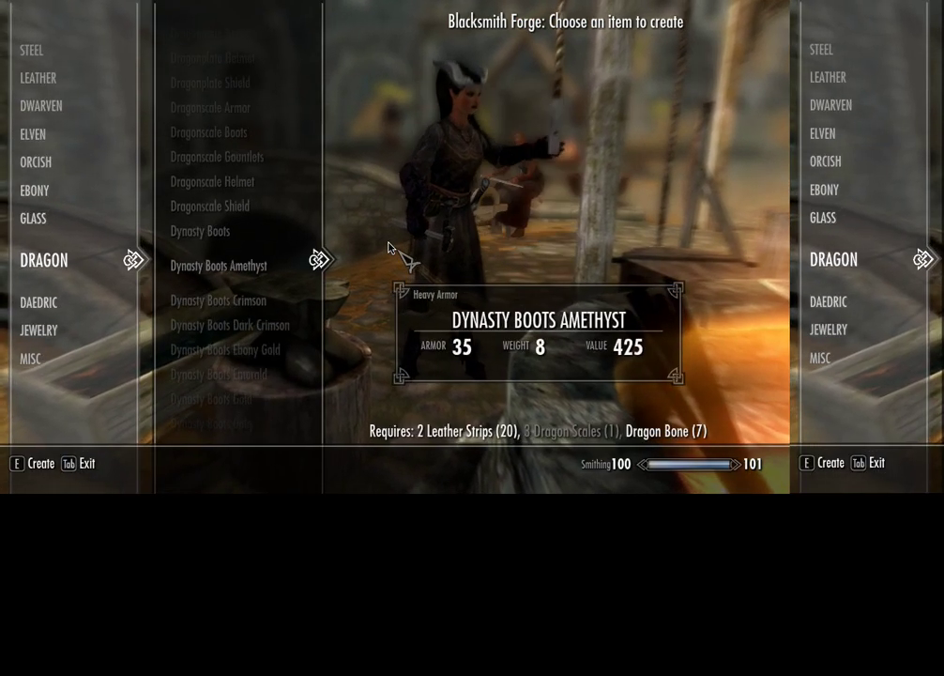
pyautogui.press('Left')
pyautogui.press('Down')
pyautogui.press('Down')
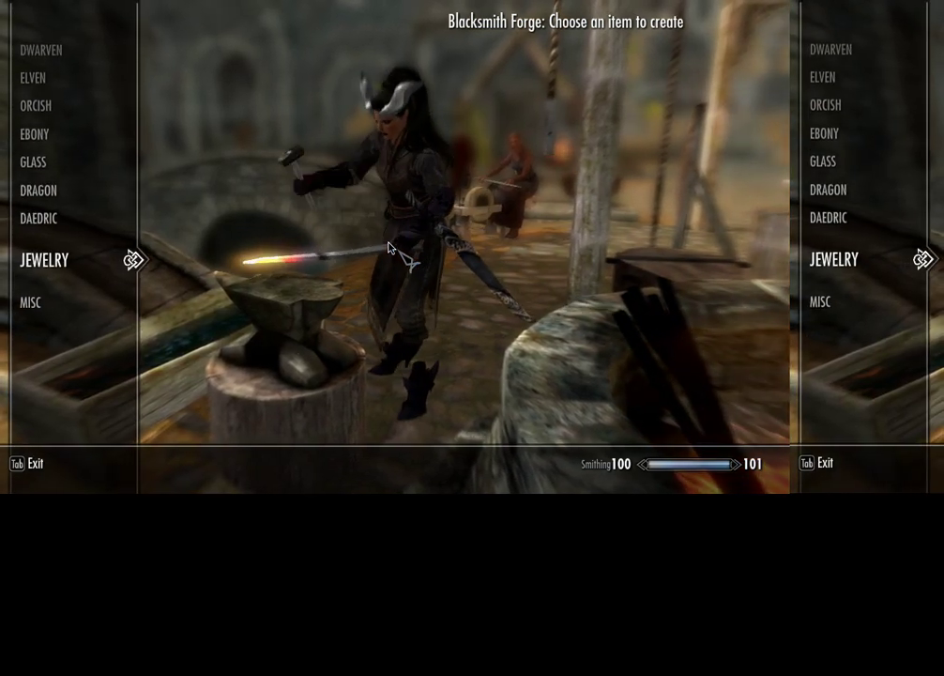
pyautogui.press('Up')
pyautogui.press('Up')
pyautogui.press('Up')
pyautogui.press('Up')
pyautogui.press('Up')
pyautogui.press('Up')
pyautogui.press('Up')
pyautogui.press('Up')
pyautogui.press('Up')
pyautogui.press('Up')
pyautogui.press('Up')
pyautogui.press('Up')
pyautogui.press('Right')
pyautogui.press('Down')
pyautogui.press('Down')
pyautogui.press('Down')
pyautogui.press('Down')
pyautogui.press('Down')
pyautogui.press('Down')
pyautogui.press('Up')
pyautogui.press('Up')
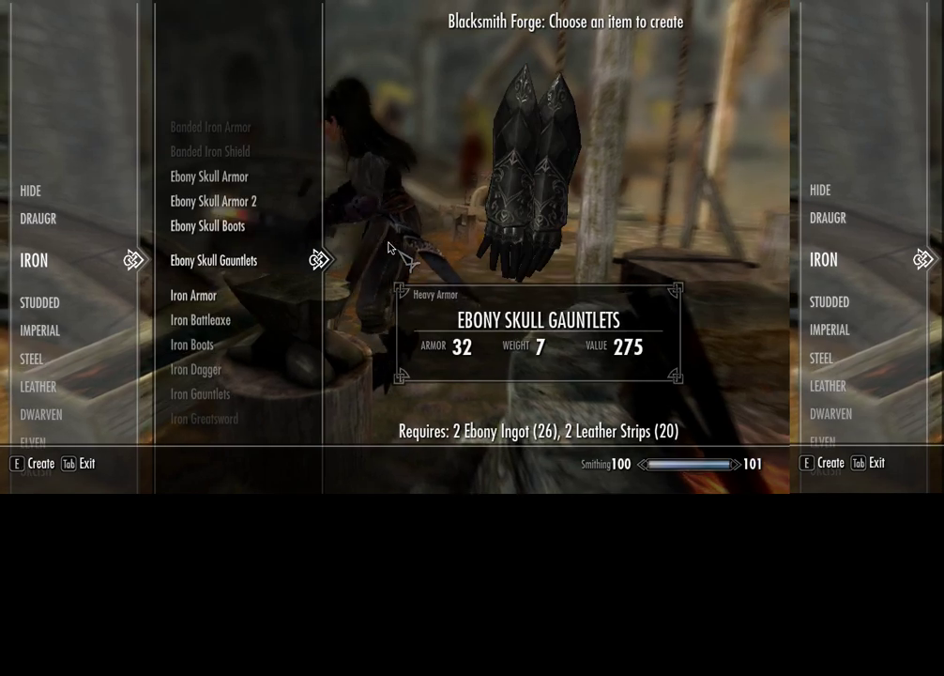
pyautogui.press('Tab')
pyautogui.press('Tab')
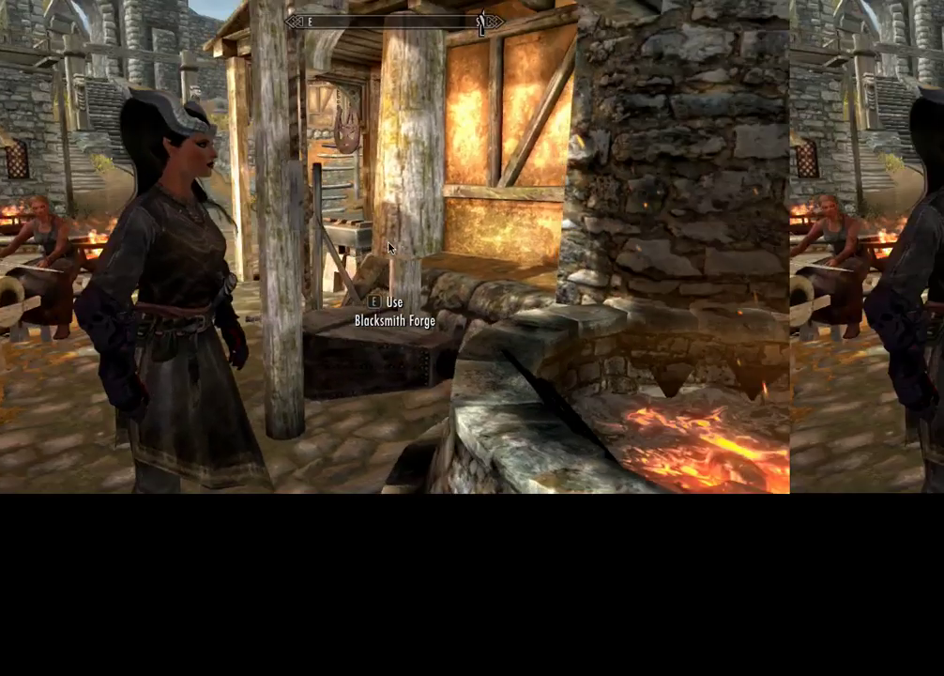
# - Switch to third-person view and walk the character away from the forge
pyautogui.press('e')
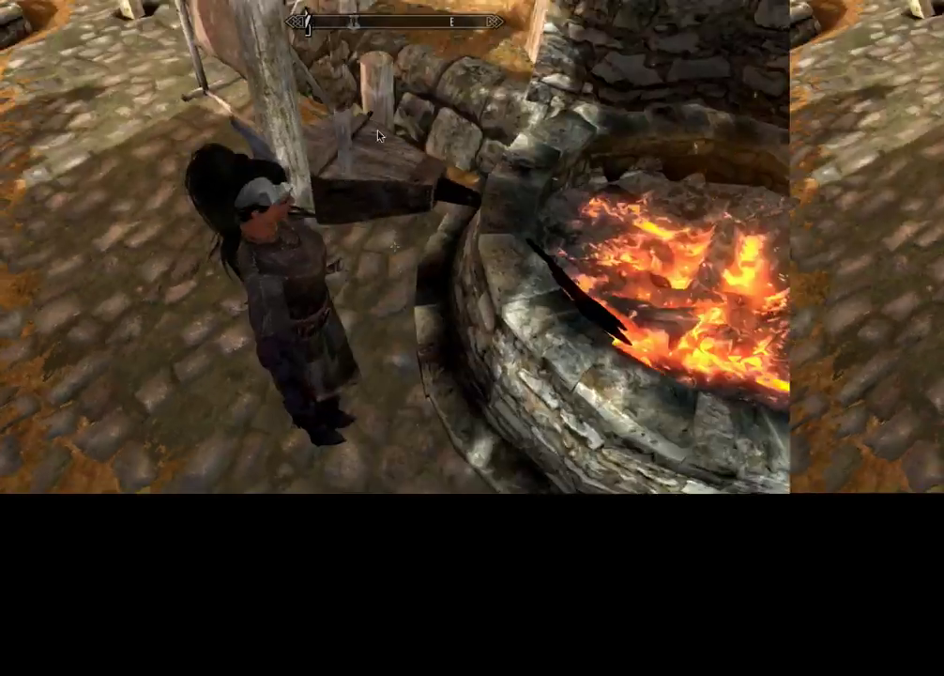
pyautogui.press('w')
pyautogui.press('w')
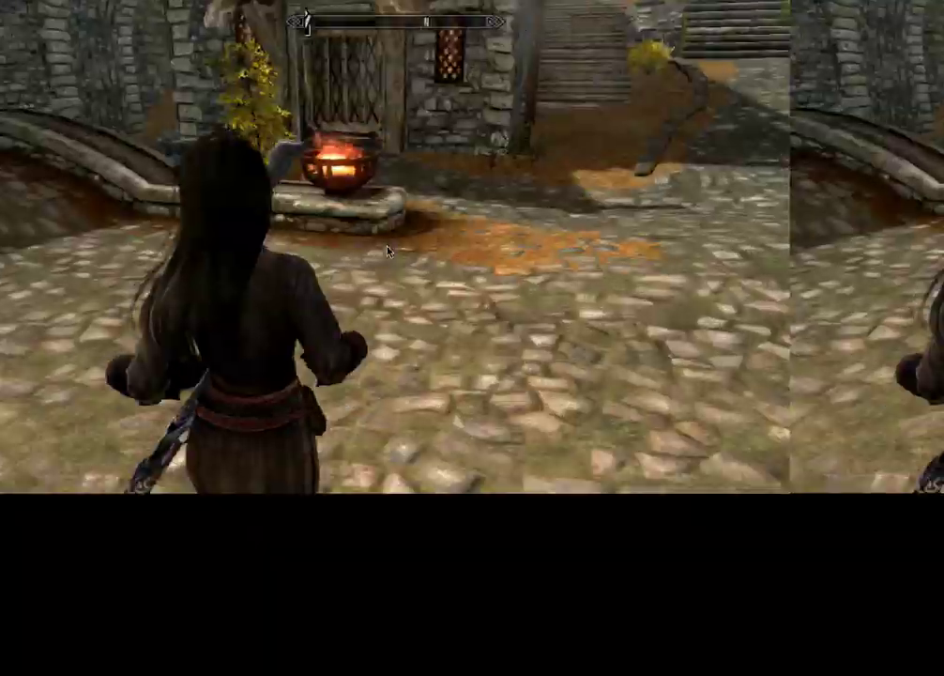
pyautogui.press('w')
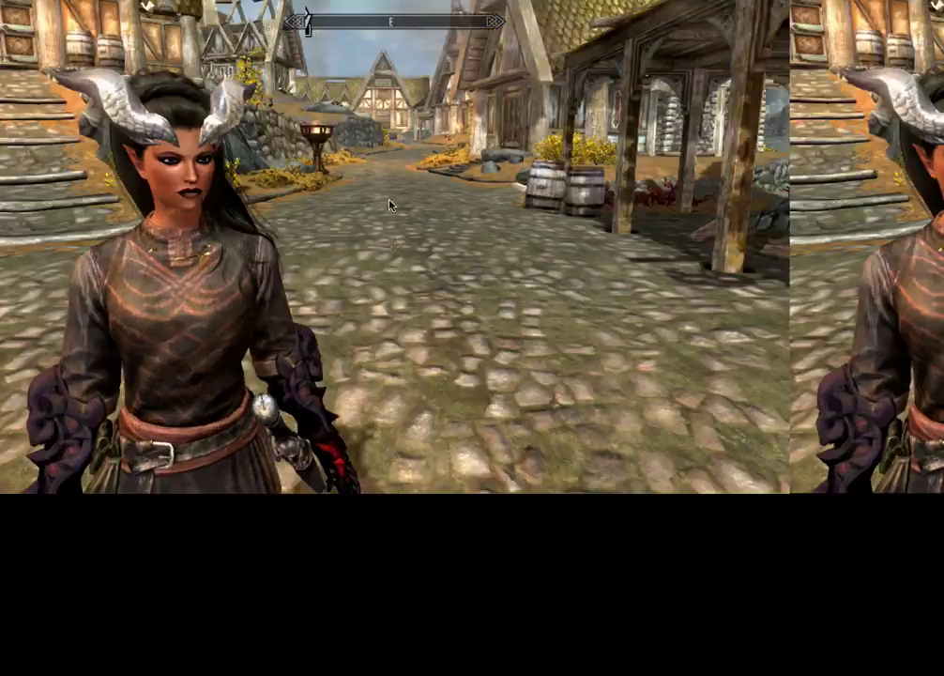
# - Quit Skyrim to the desktop through System > Quit > Desktop and confirm
pyautogui.press('Escape')
pyautogui.press('Down')
pyautogui.press('Down')
pyautogui.press('Down')
pyautogui.press('Down')
pyautogui.press('Down')
pyautogui.press('Return')
pyautogui.press('Down')
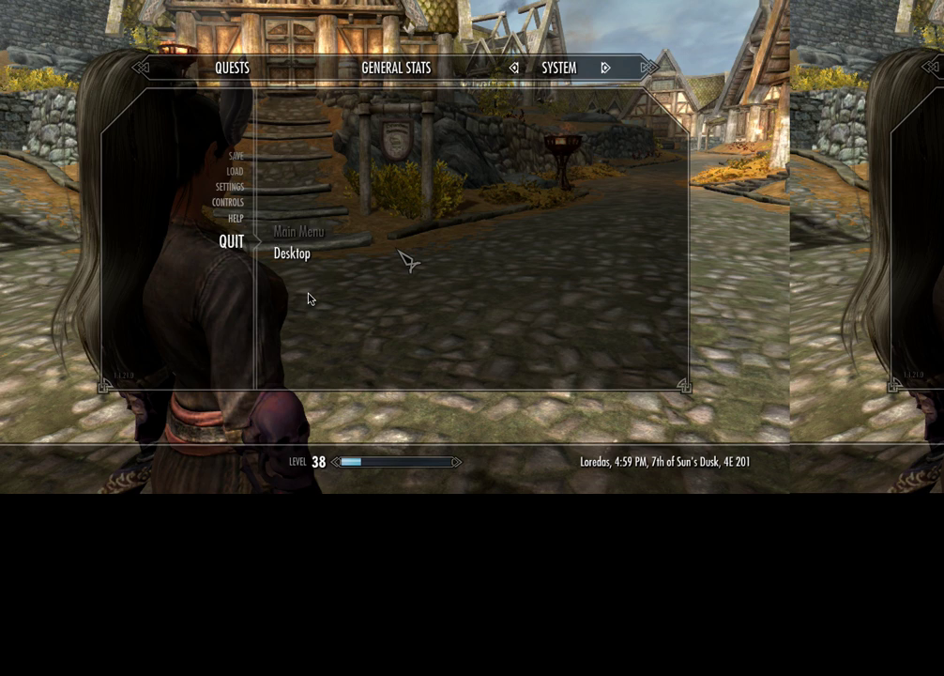
pyautogui.press('Return')
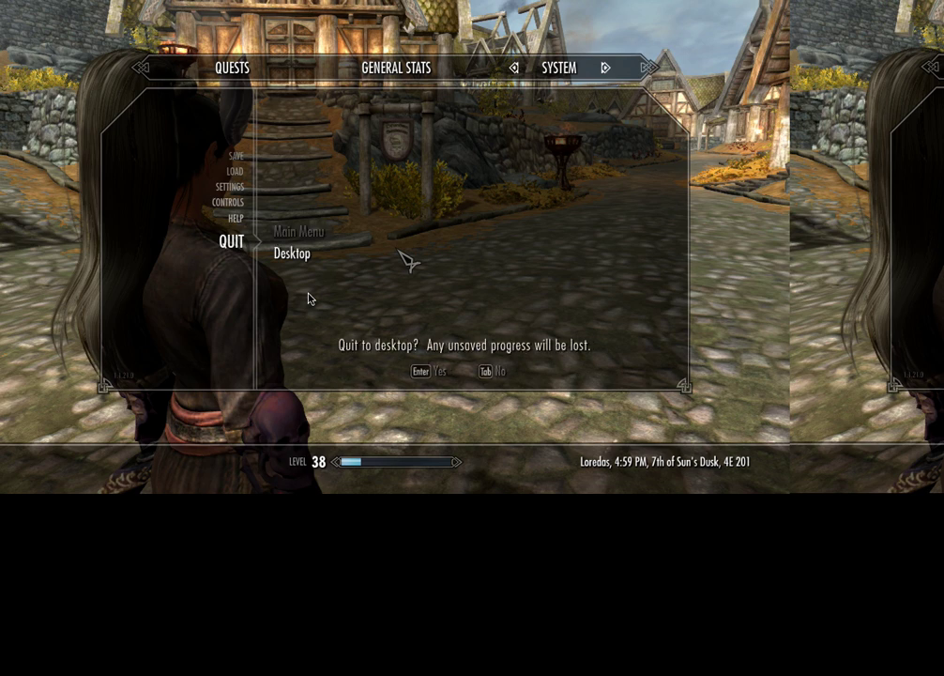
pyautogui.press('Return')
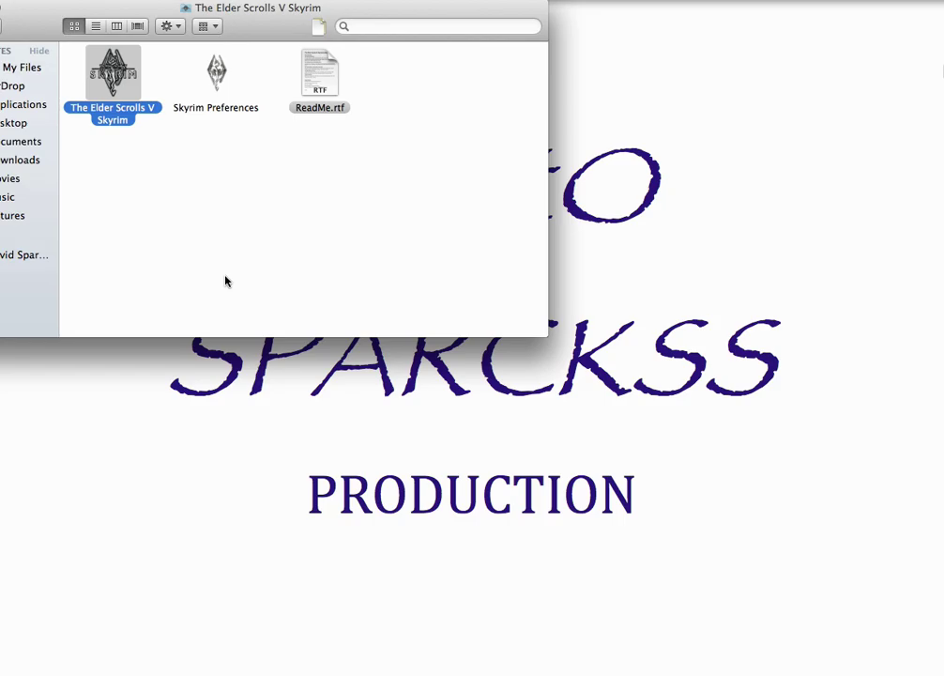